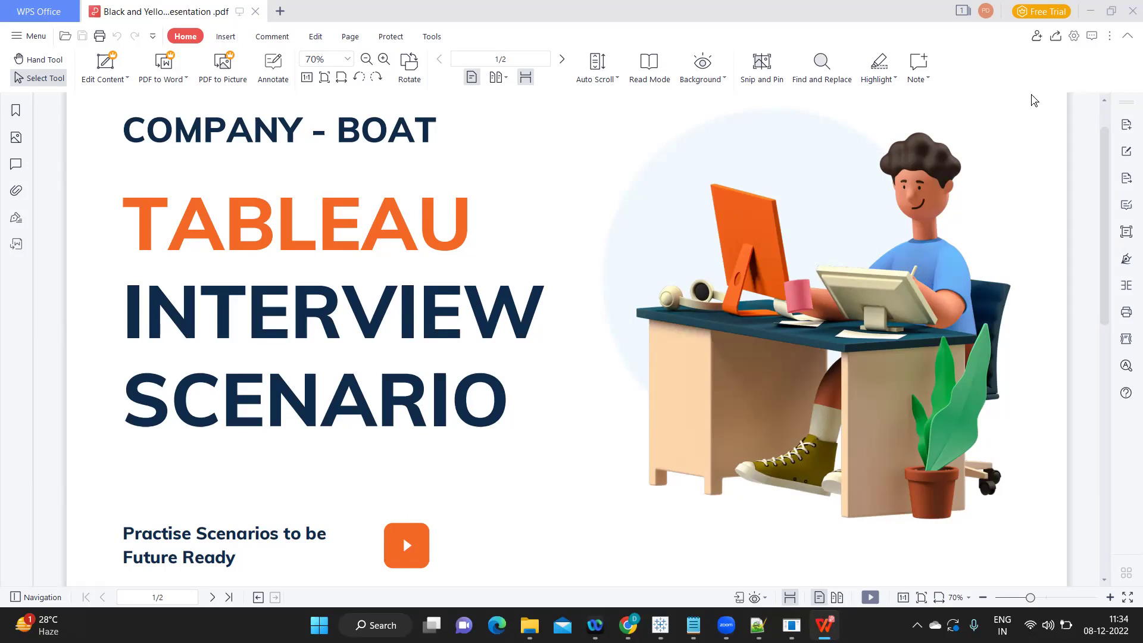
# Scroll the PDF down to page 2 to read the Company - Boat task list
pyautogui.scroll(-7, 1034, 100)
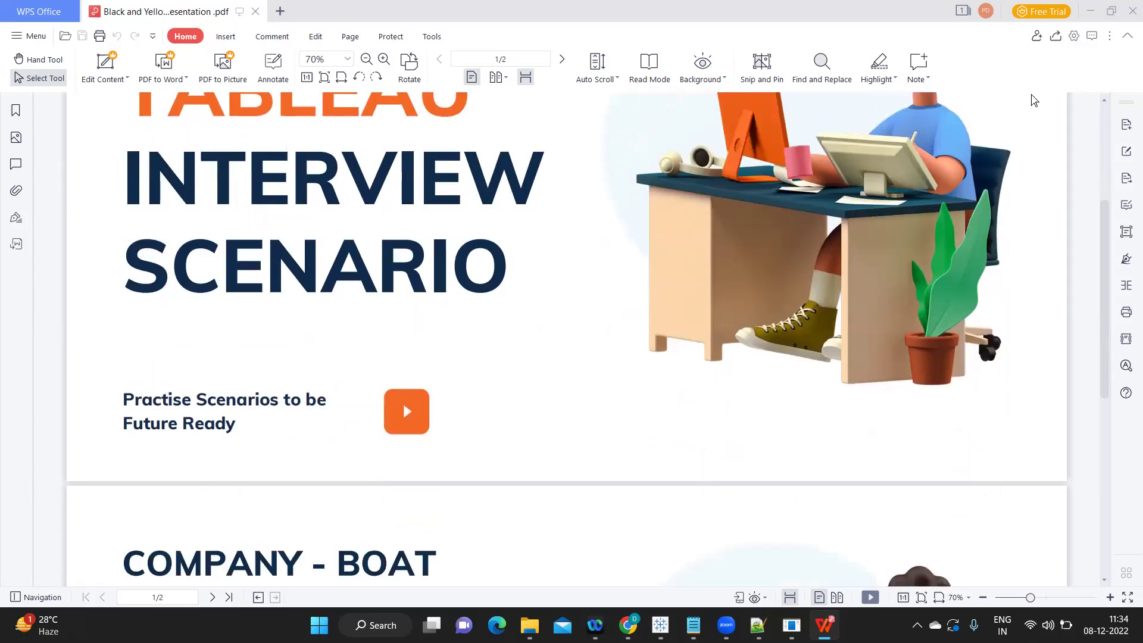
pyautogui.scroll(-3, 1034, 100)
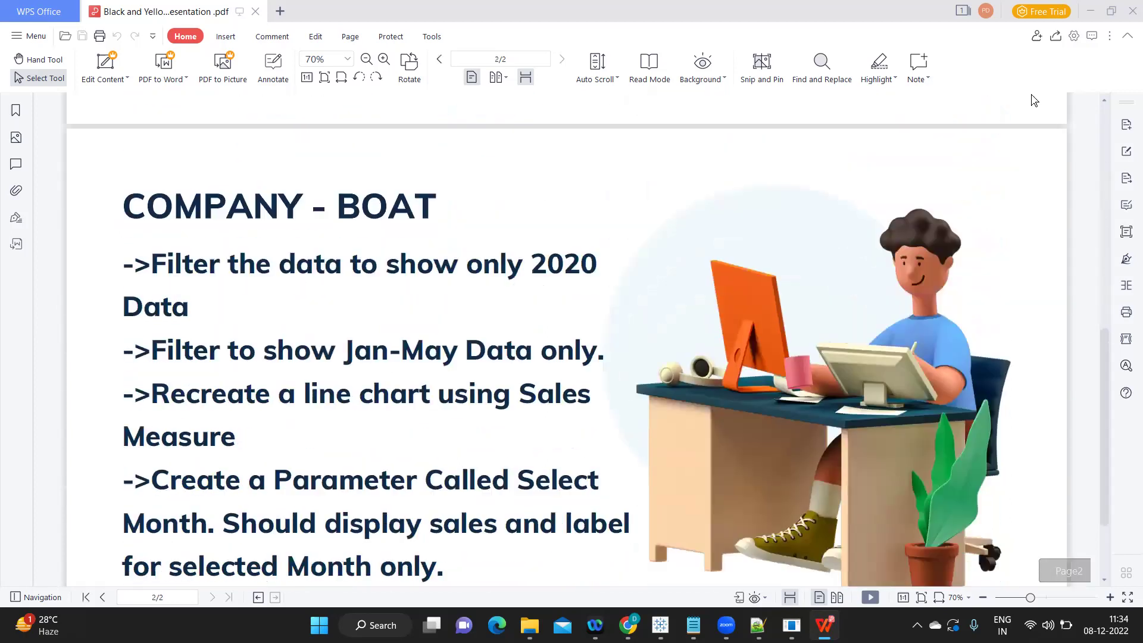
pyautogui.scroll(-1, 1034, 100)
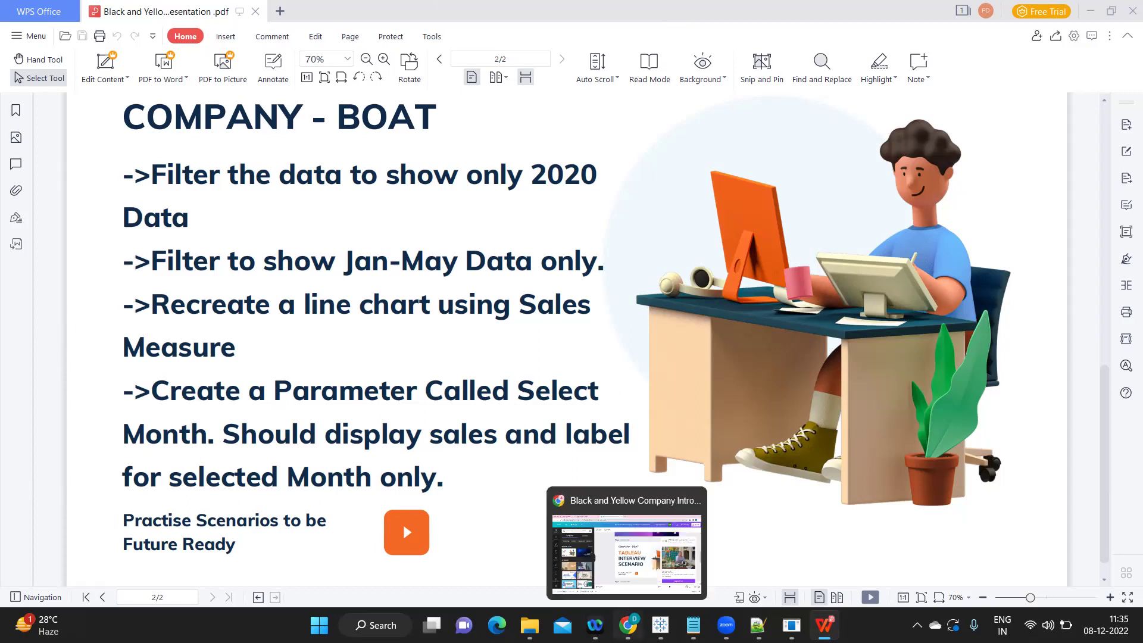
# On a new Tableau sheet, place Order Date as Month across the columns
pyautogui.click(658, 623)
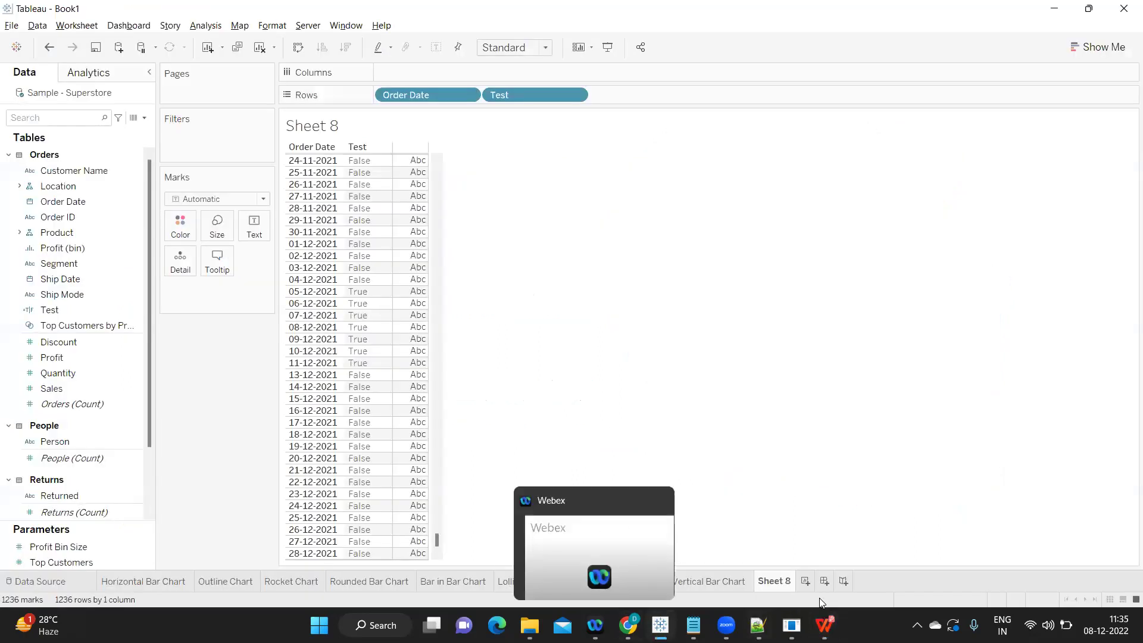
pyautogui.click(804, 581)
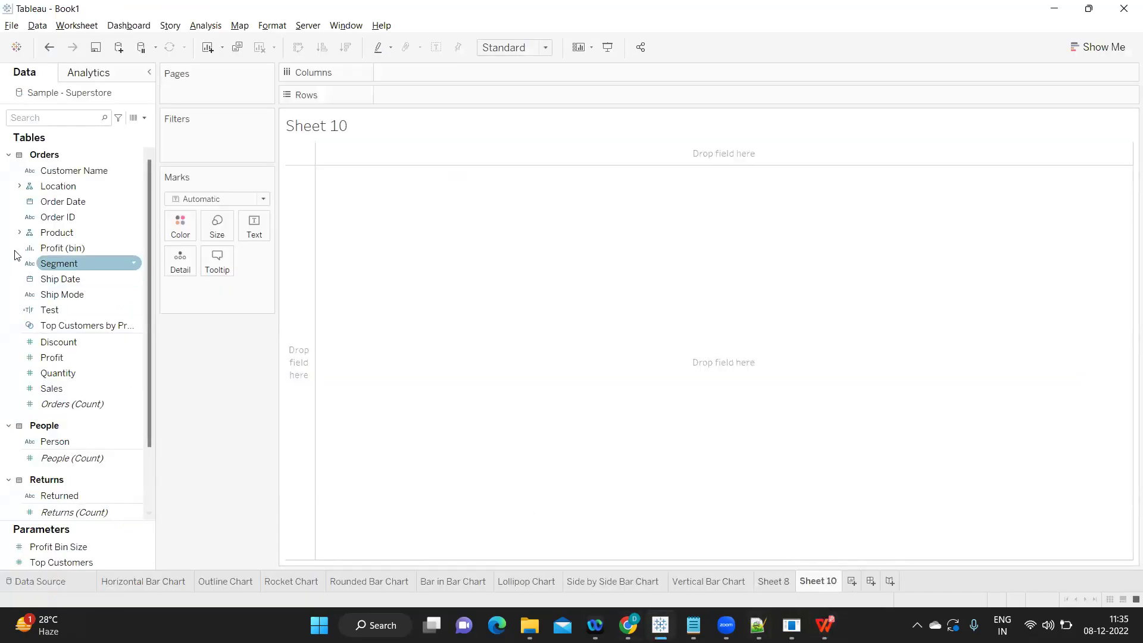
pyautogui.moveTo(53, 202); pyautogui.dragTo(415, 101)
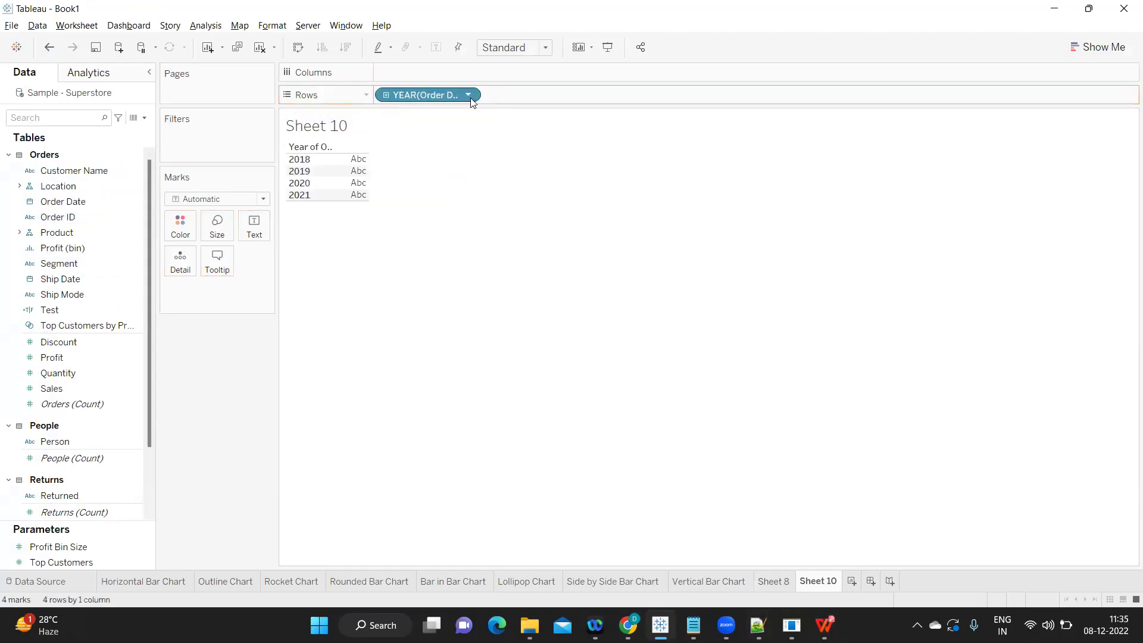
pyautogui.click(469, 96)
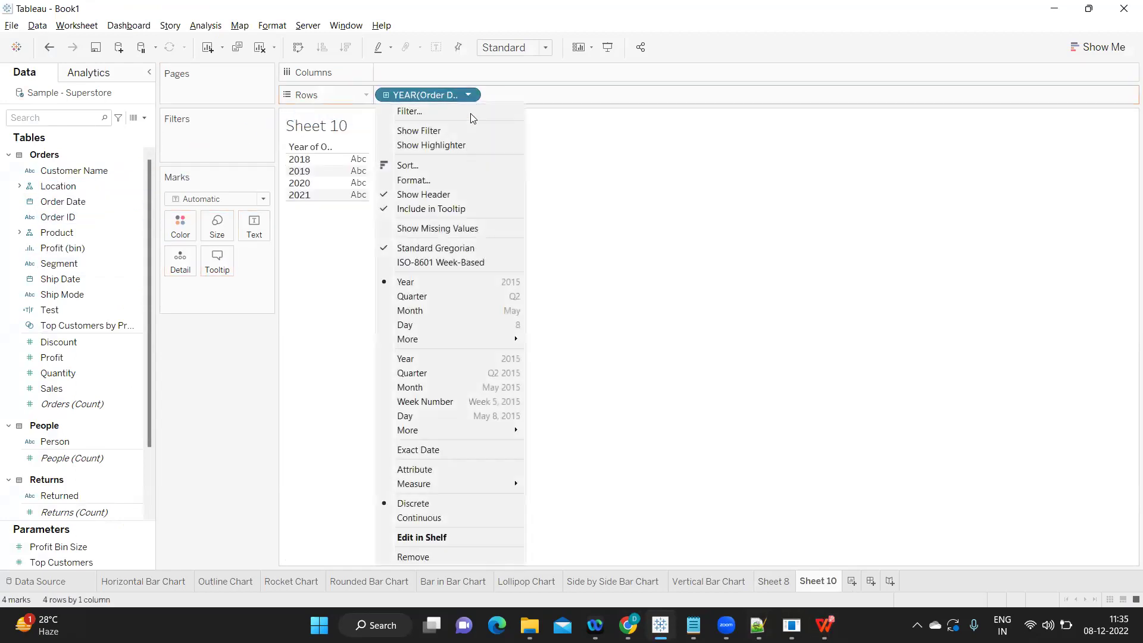
pyautogui.click(438, 311)
pyautogui.moveTo(410, 95); pyautogui.dragTo(426, 71)
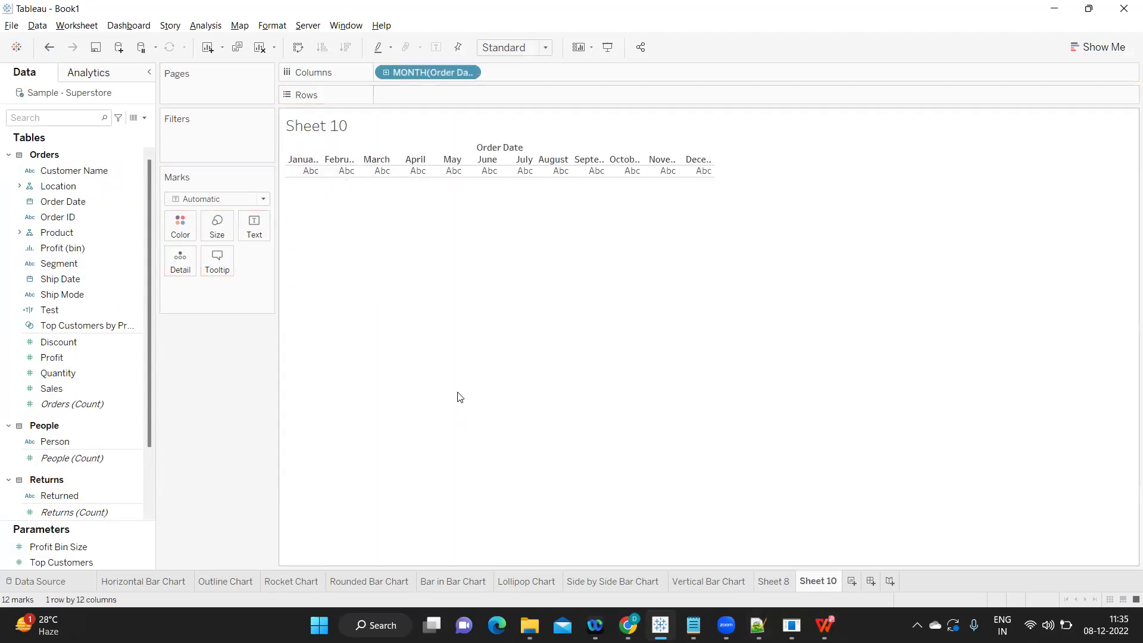
# Filter the sheet by Order Date years, keeping only 2020
pyautogui.moveTo(60, 199); pyautogui.dragTo(190, 134)
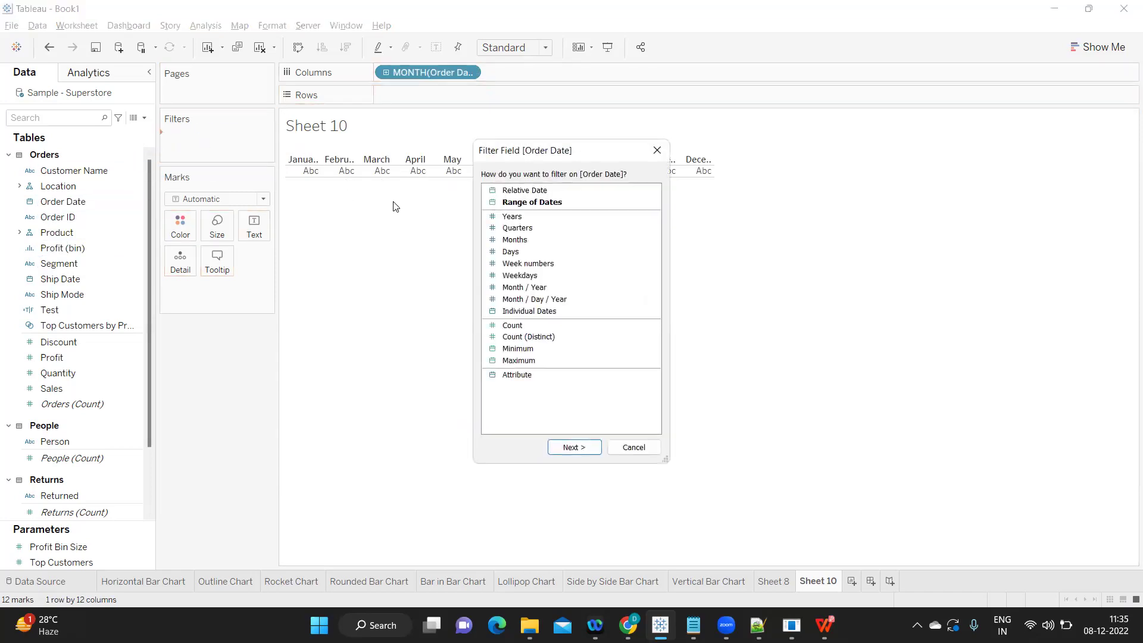
pyautogui.click(509, 217)
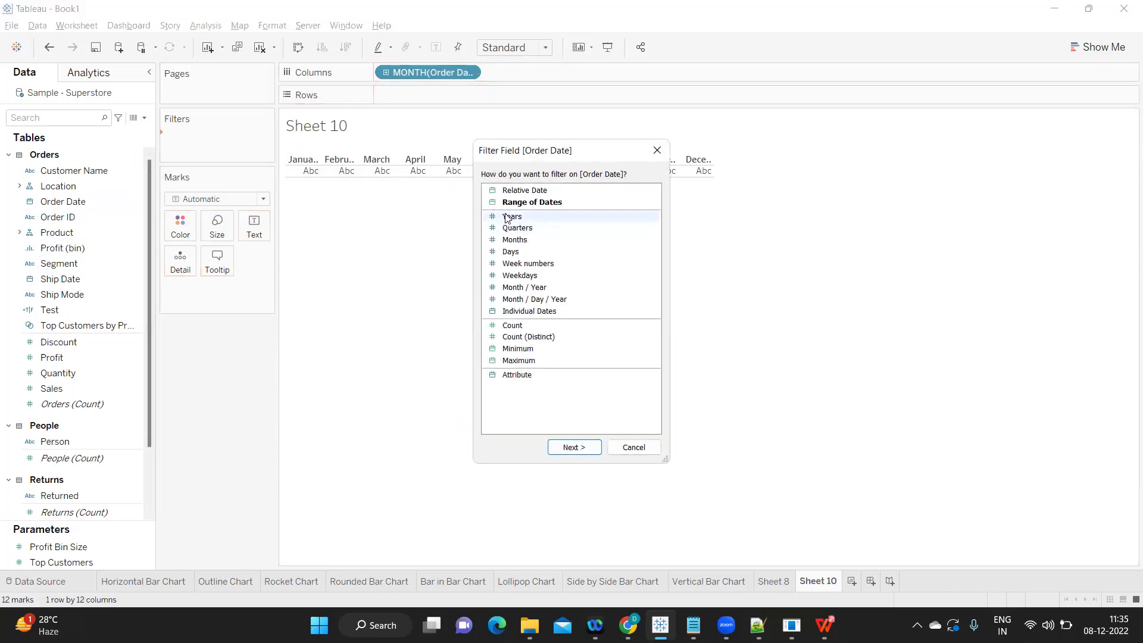
pyautogui.click(573, 447)
pyautogui.click(449, 220)
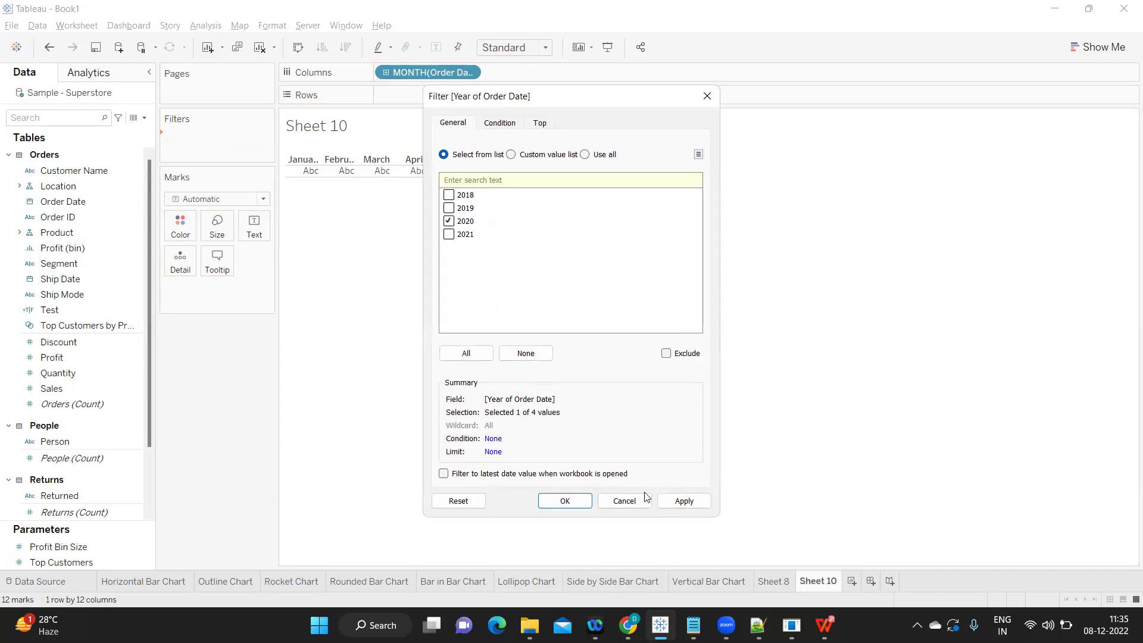
pyautogui.click(564, 501)
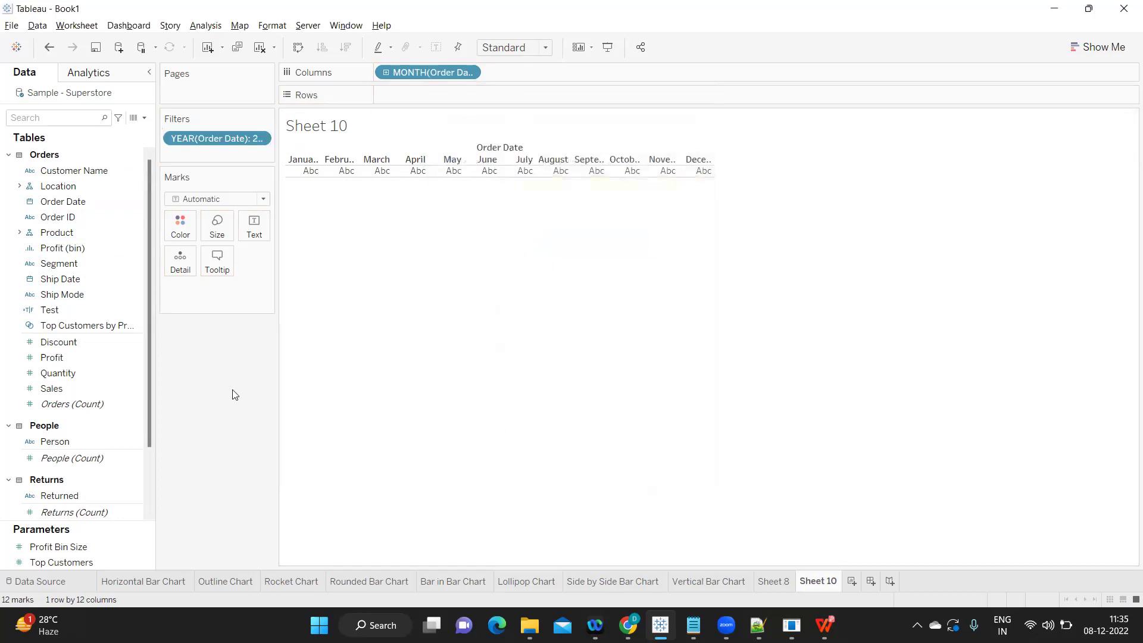
# Create a parameter named 'Select Moth' with Integer type and a list of allowable values
pyautogui.click(145, 118)
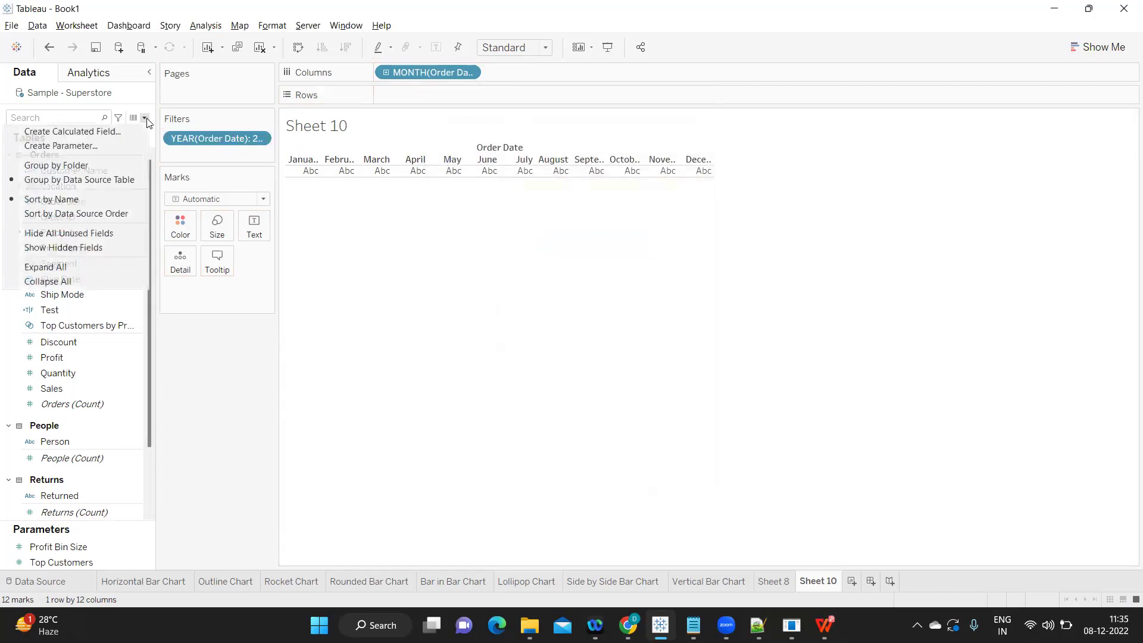
pyautogui.click(98, 144)
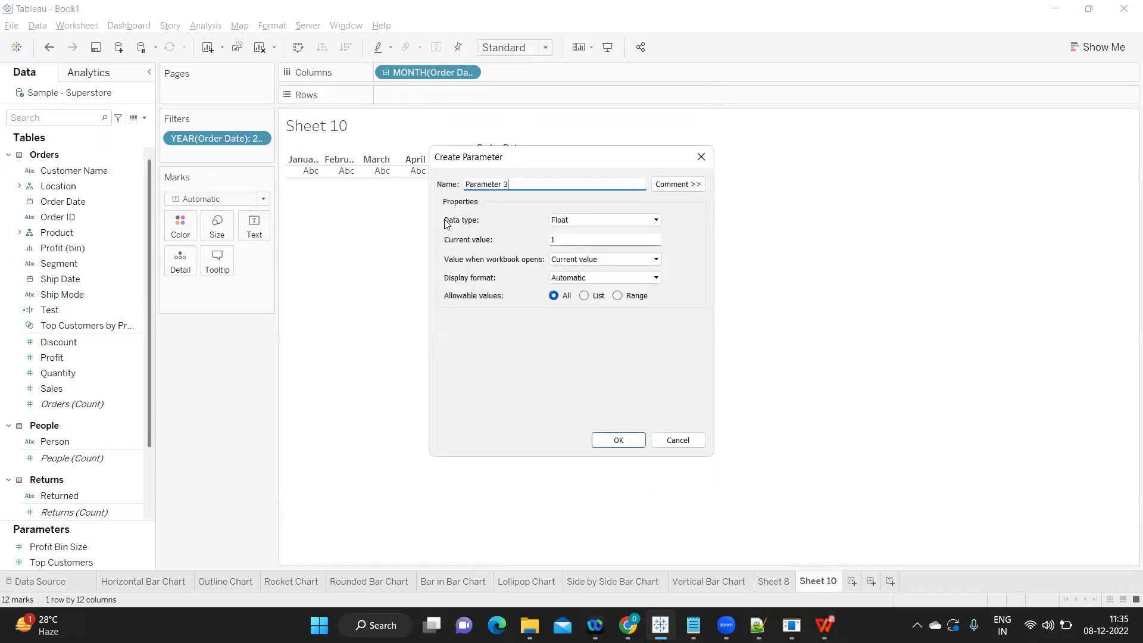
pyautogui.moveTo(510, 184); pyautogui.dragTo(461, 184)
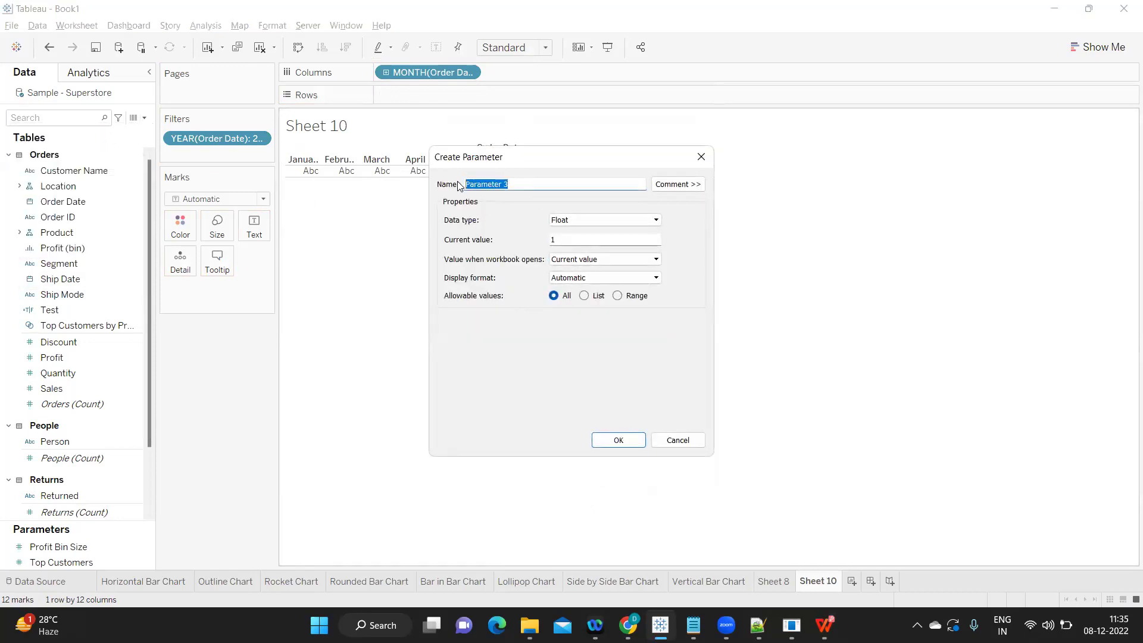
pyautogui.write('SELEC')
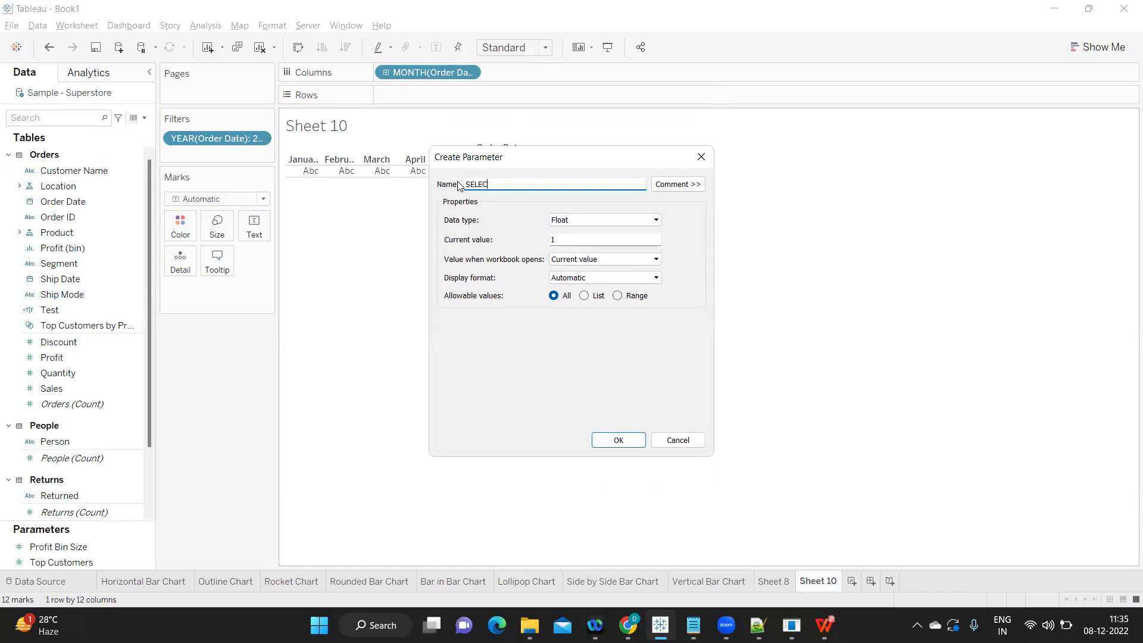
pyautogui.press('BackSpace')
pyautogui.press('BackSpace')
pyautogui.press('BackSpace')
pyautogui.press('BackSpace')
pyautogui.write('elect Moth')
pyautogui.click(593, 222)
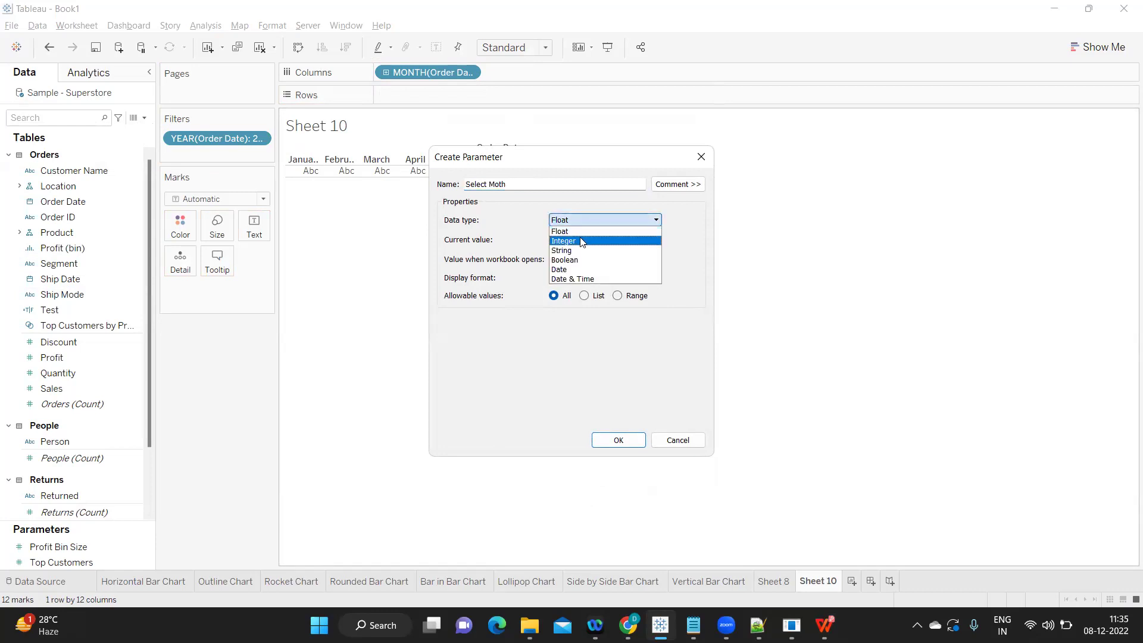
pyautogui.click(581, 241)
pyautogui.click(583, 295)
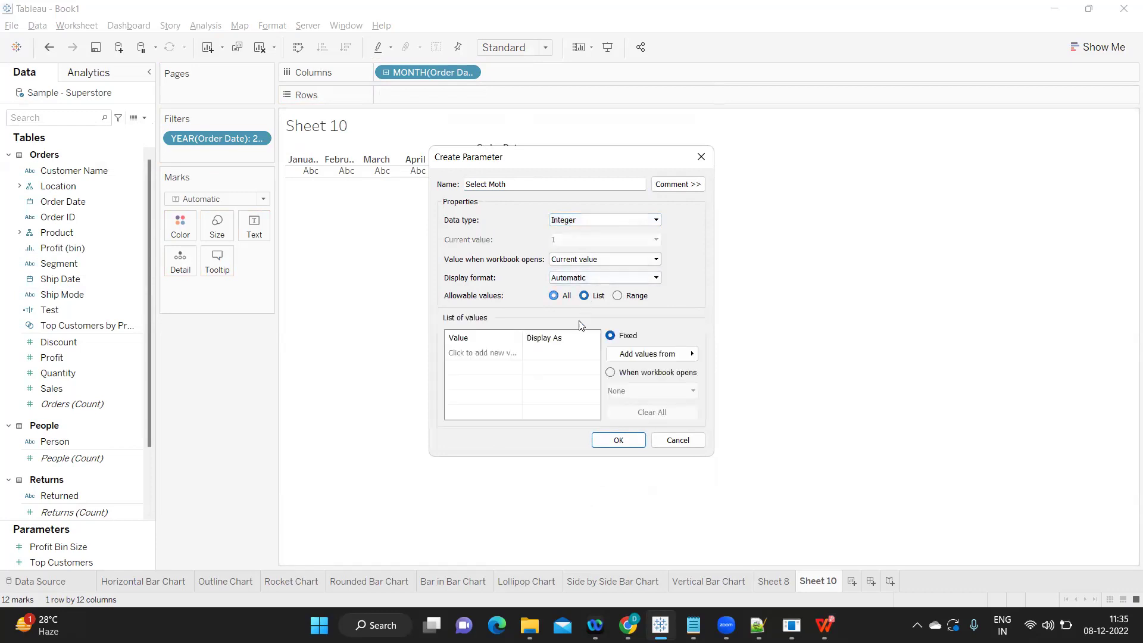
# Add the values 1, 2, 3 and 4 to the parameter's list
pyautogui.click(474, 351)
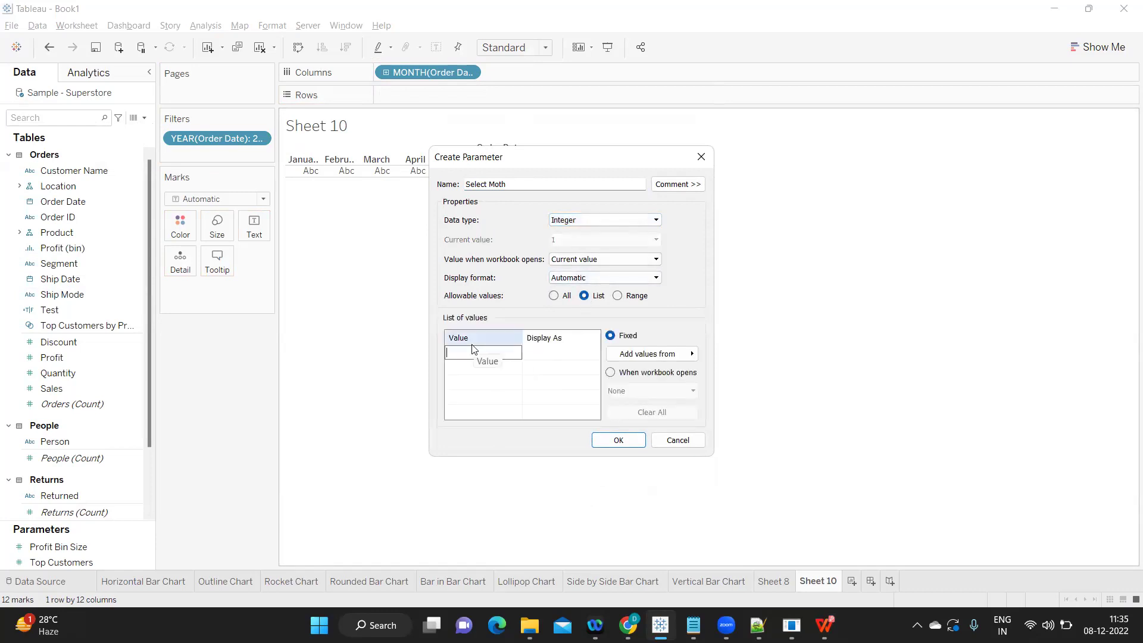
pyautogui.write('1')
pyautogui.press('Return')
pyautogui.write('2')
pyautogui.press('Return')
pyautogui.write('3')
pyautogui.press('Return')
pyautogui.write('4')
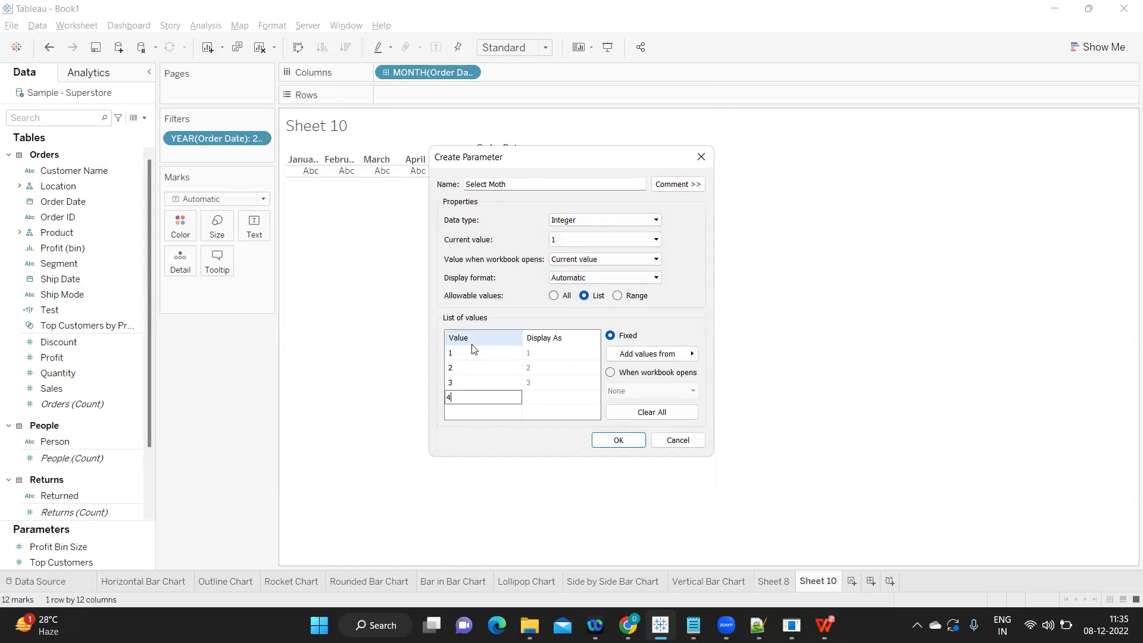
pyautogui.click(537, 355)
# Give the values display names Jan, Feb, Mar and Apr
pyautogui.click(536, 352)
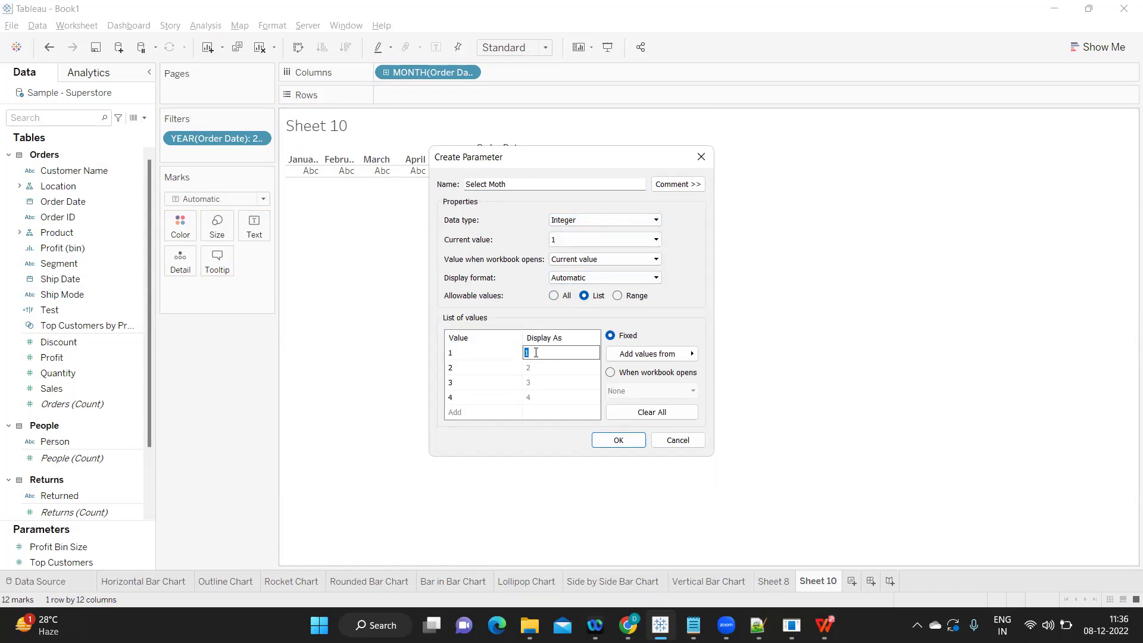
pyautogui.write('Jan')
pyautogui.press('Return')
pyautogui.click(538, 364)
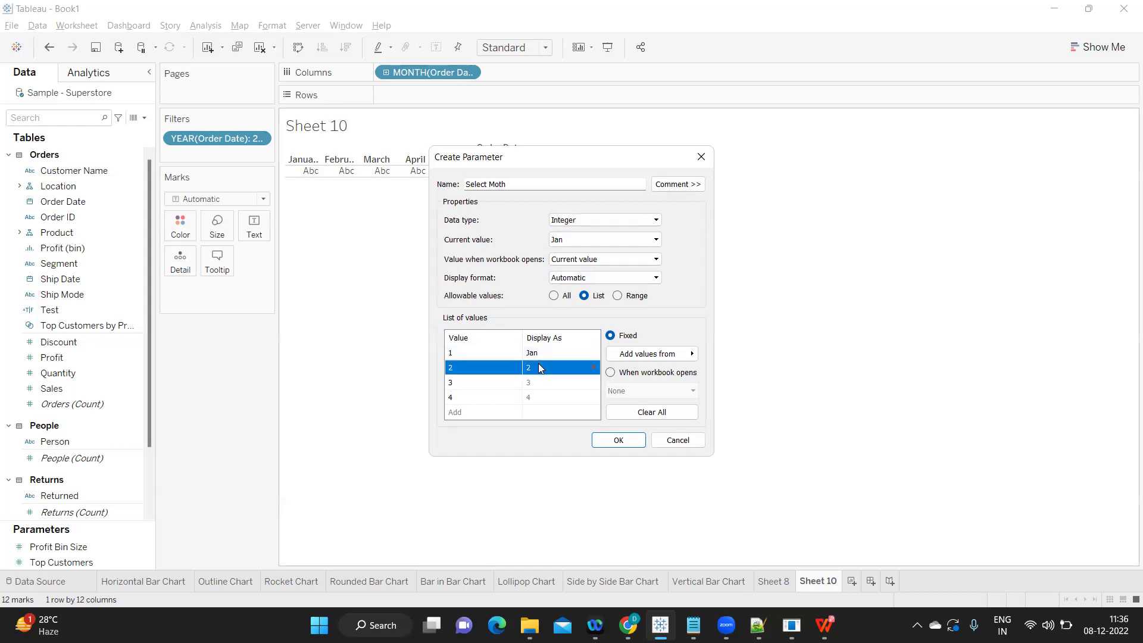
pyautogui.click(538, 364)
pyautogui.write('Fe')
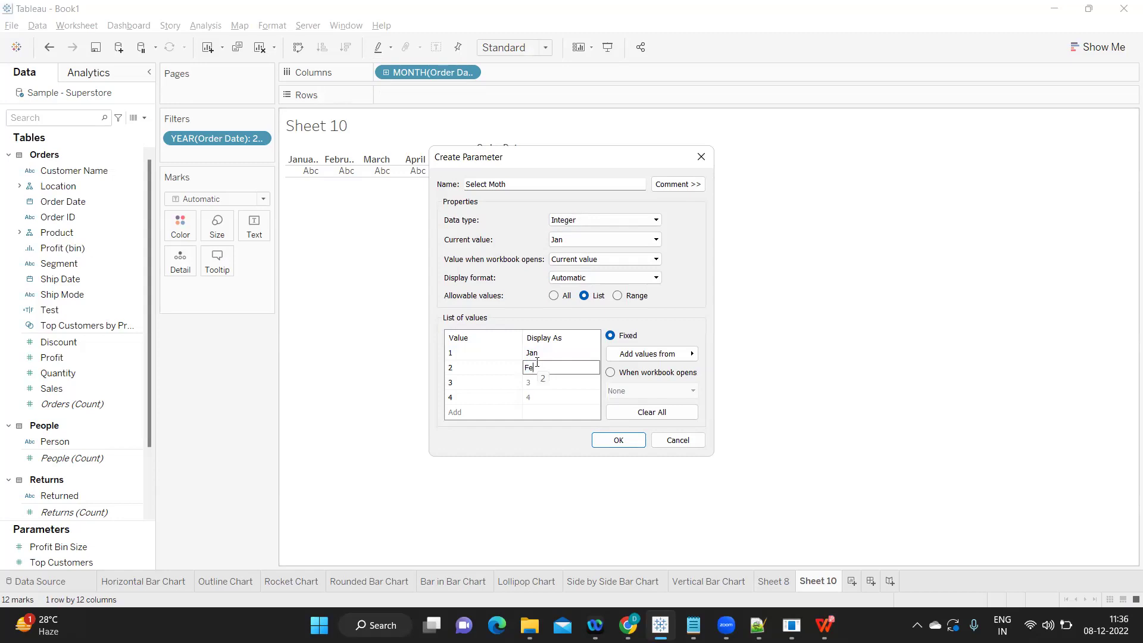
pyautogui.write('b')
pyautogui.click(532, 381)
pyautogui.click(532, 381)
pyautogui.write('Mar')
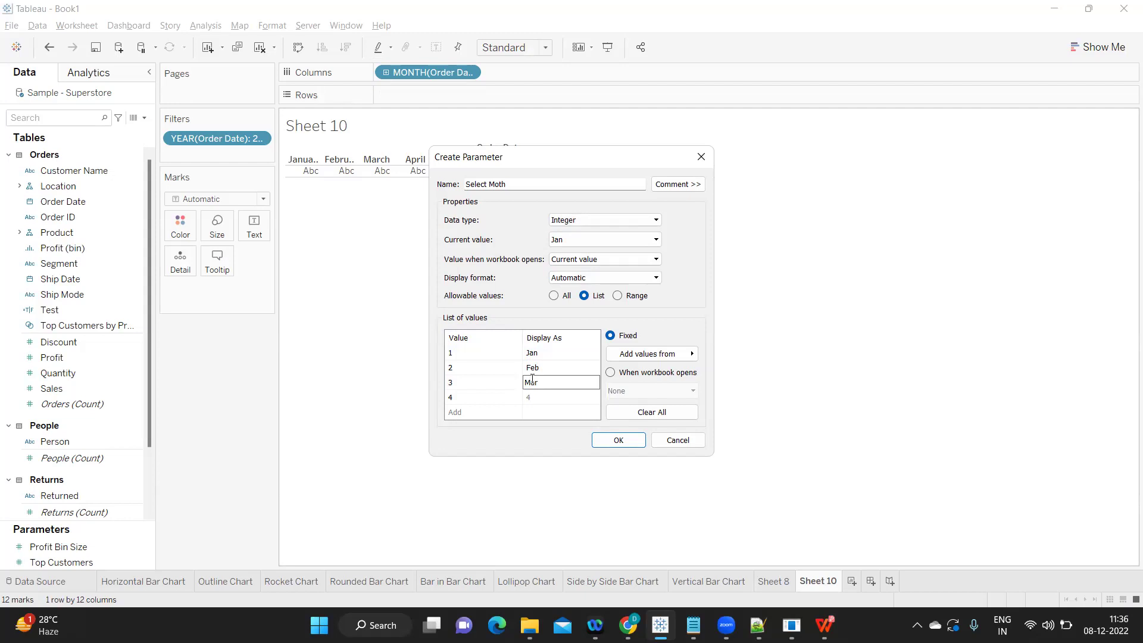
pyautogui.press('Return')
pyautogui.write('AP')
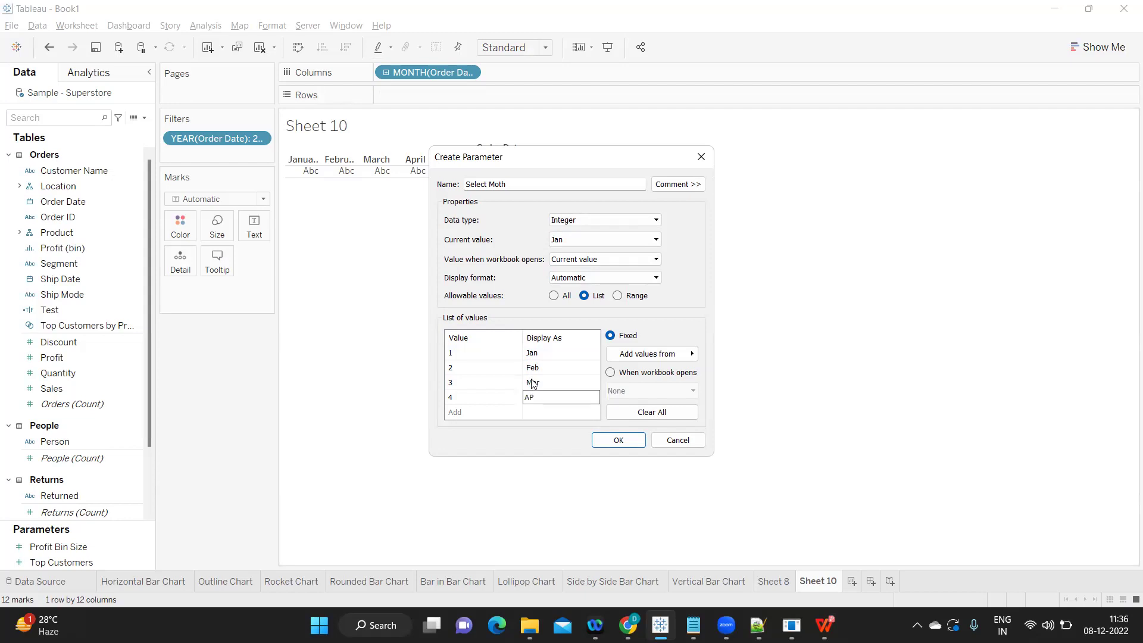
pyautogui.write('pr')
# Create the Select Moth parameter, show its control on the sheet and check its months
pyautogui.click(610, 446)
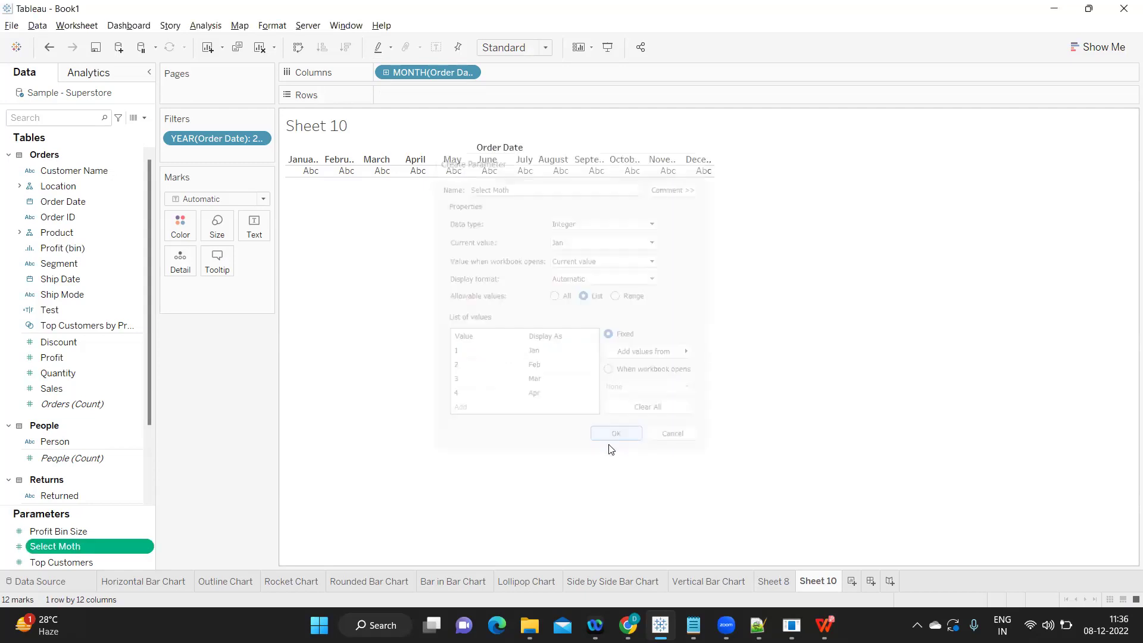
pyautogui.click(146, 546)
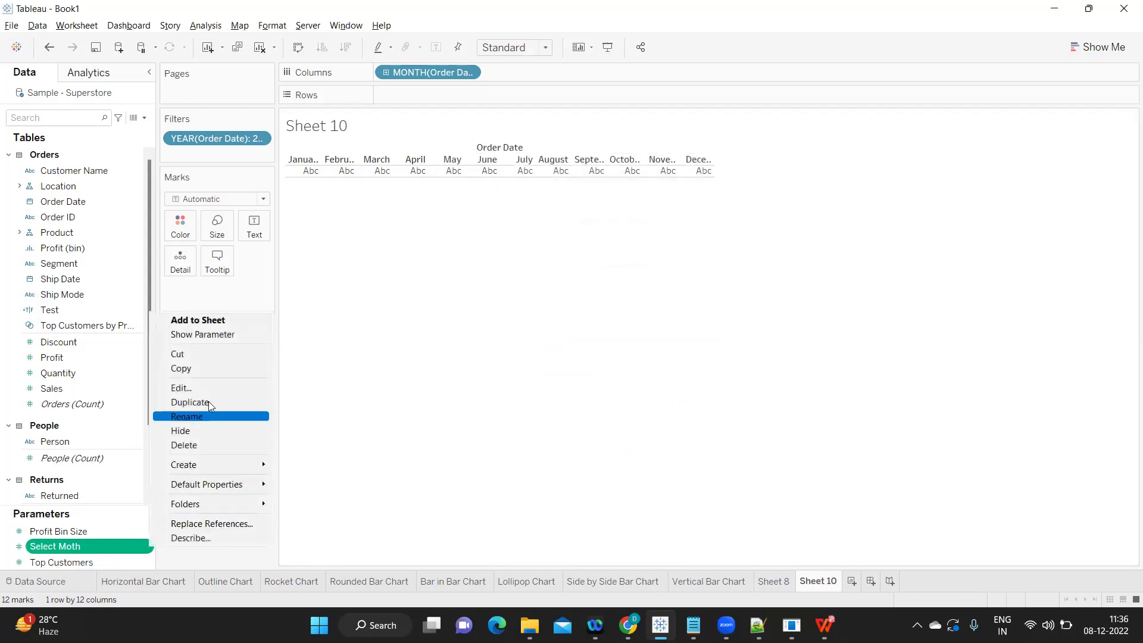
pyautogui.click(227, 335)
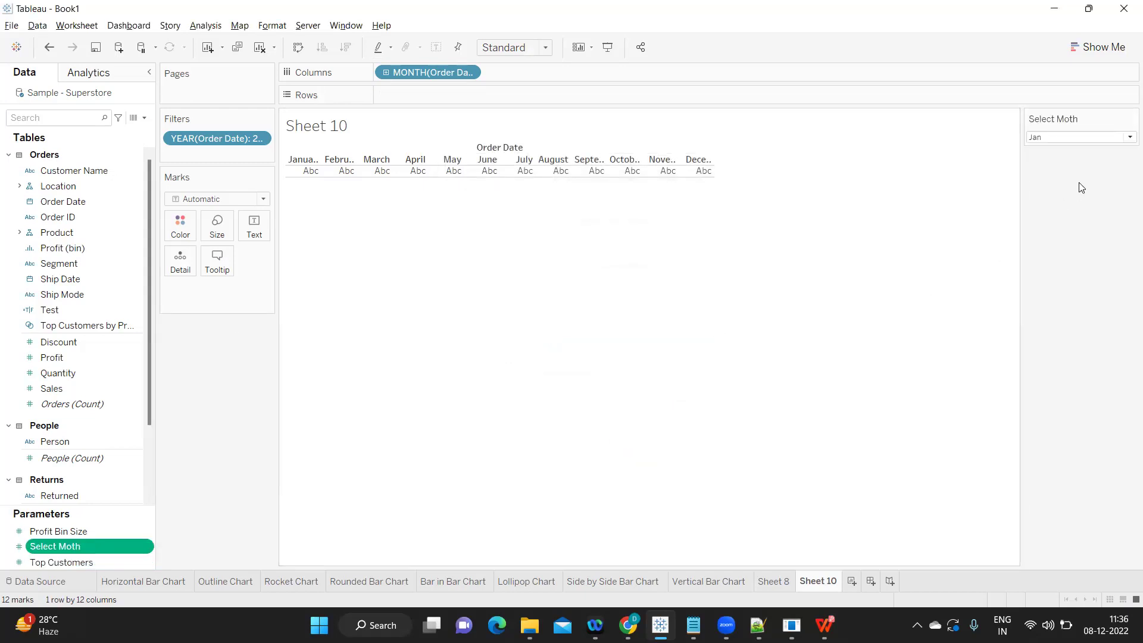
pyautogui.click(1093, 138)
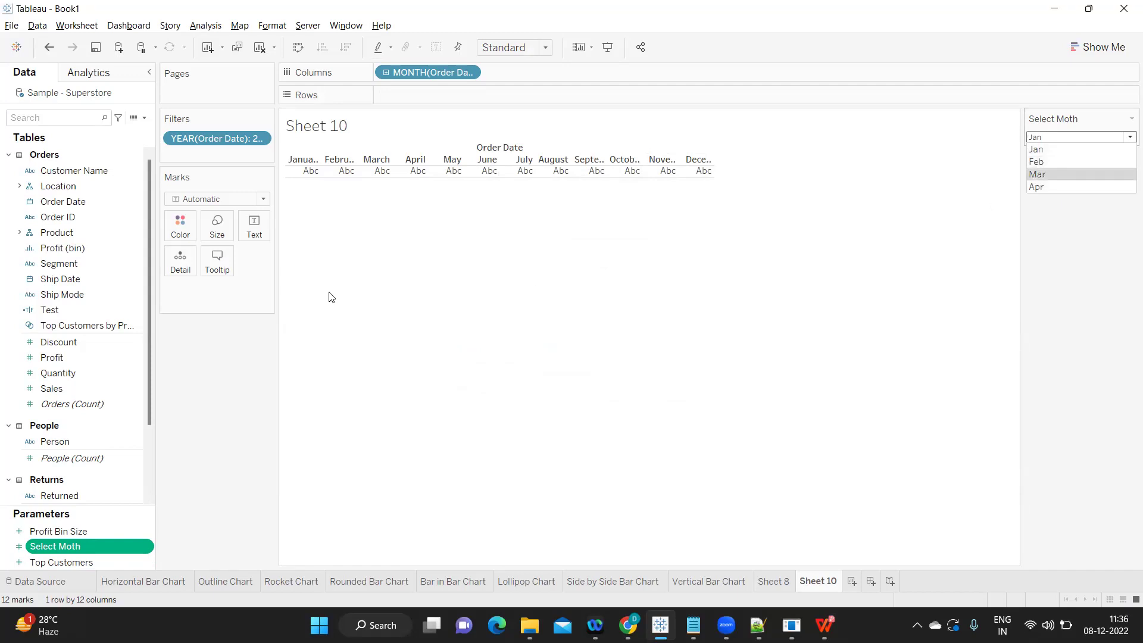
pyautogui.click(143, 118)
# Open and cancel a second Create Parameter dialog
pyautogui.click(108, 141)
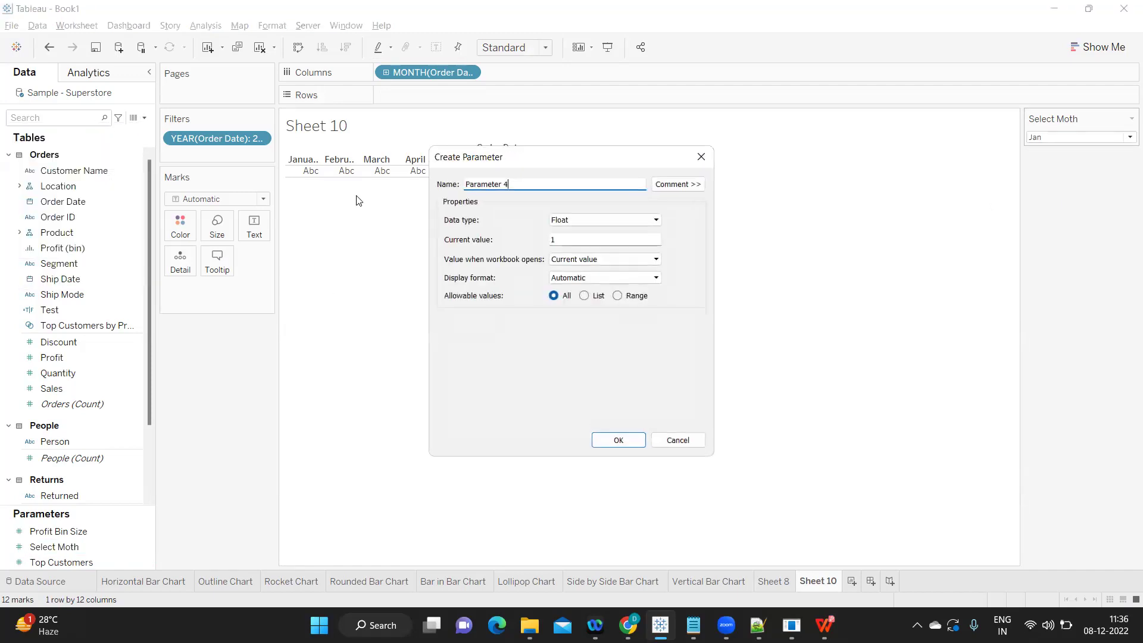
pyautogui.click(678, 438)
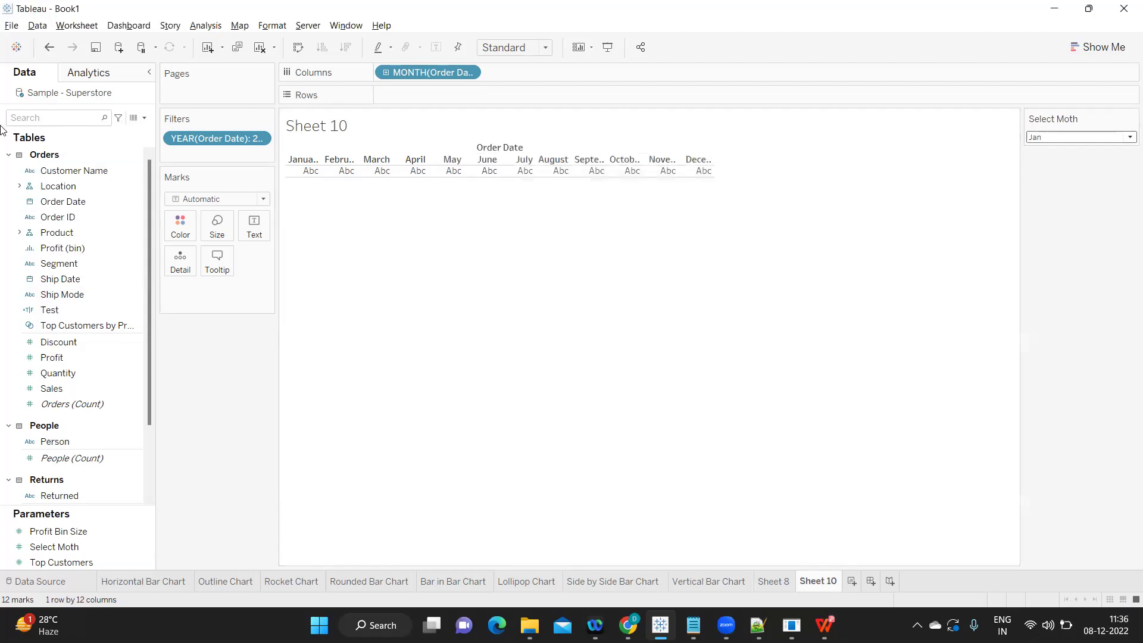
pyautogui.click(144, 118)
# Create a calculated field named 'Date Filter' with formula MONTH([Order Date]) and apply it
pyautogui.click(115, 136)
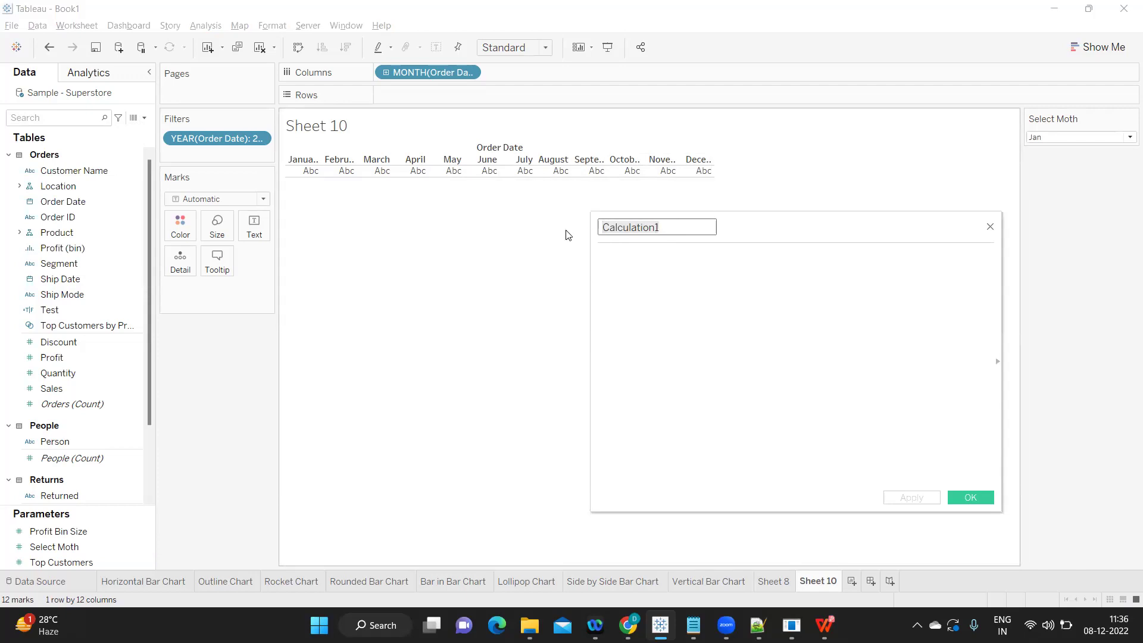
pyautogui.write('Datee F')
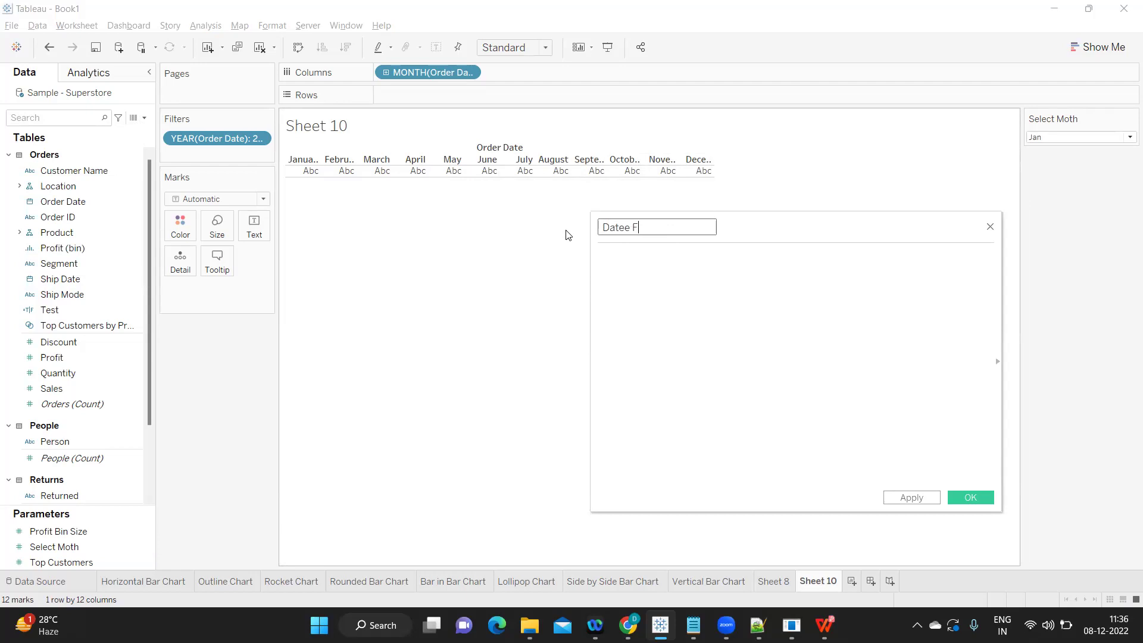
pyautogui.press('BackSpace')
pyautogui.press('BackSpace')
pyautogui.press('BackSpace')
pyautogui.write('Filter')
pyautogui.press('Tab')
pyautogui.write('mo')
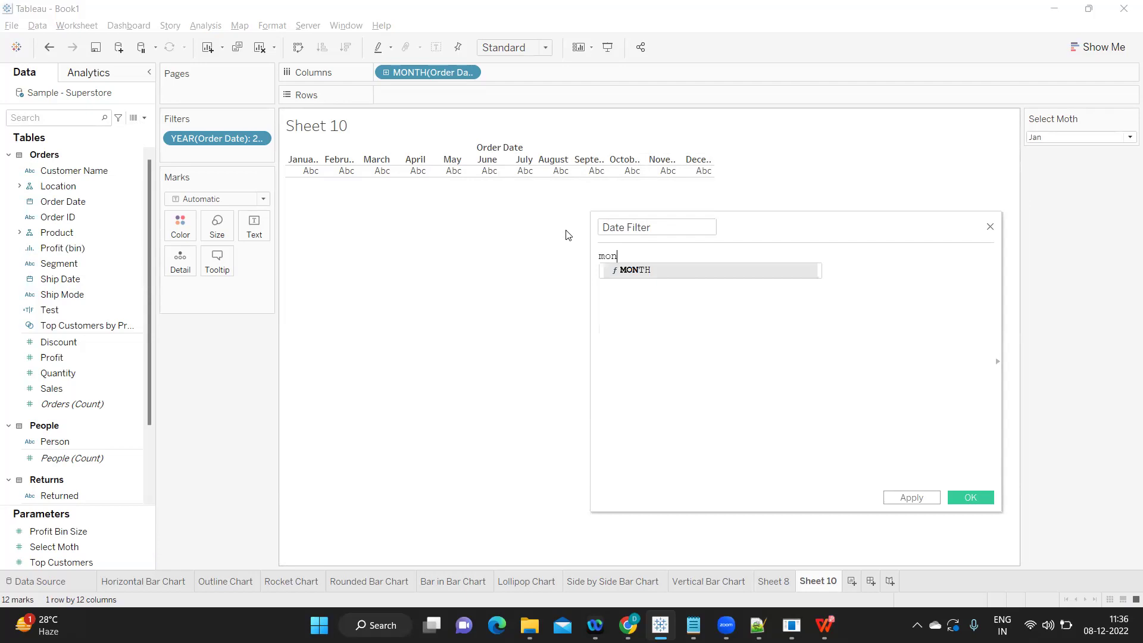
pyautogui.press('Return')
pyautogui.write('or')
pyautogui.press('Return')
pyautogui.write(')')
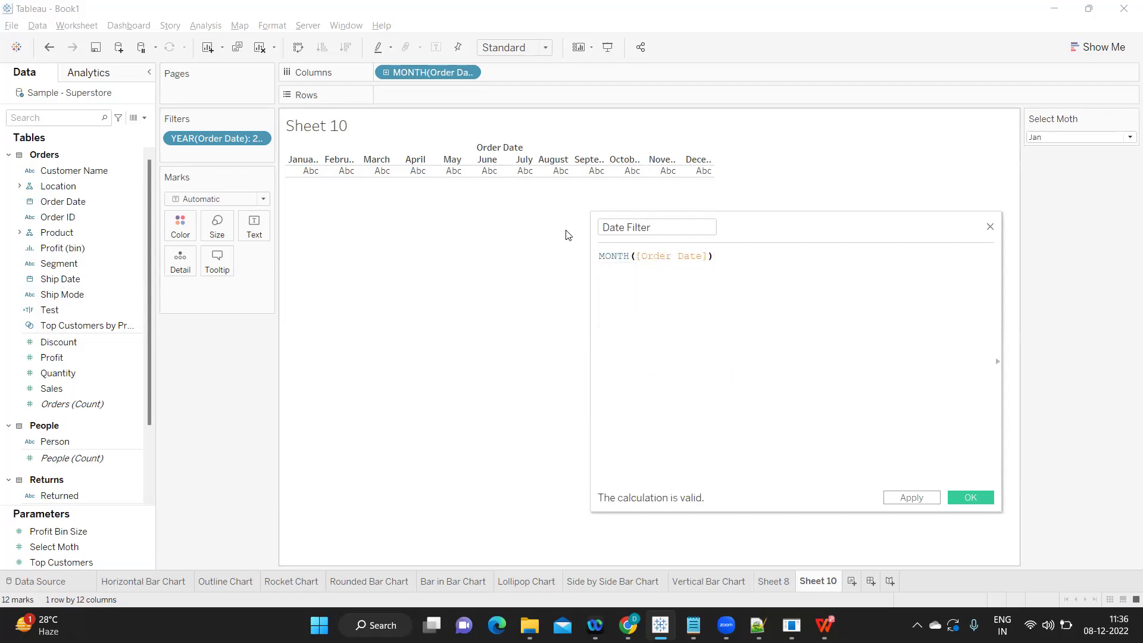
pyautogui.click(928, 496)
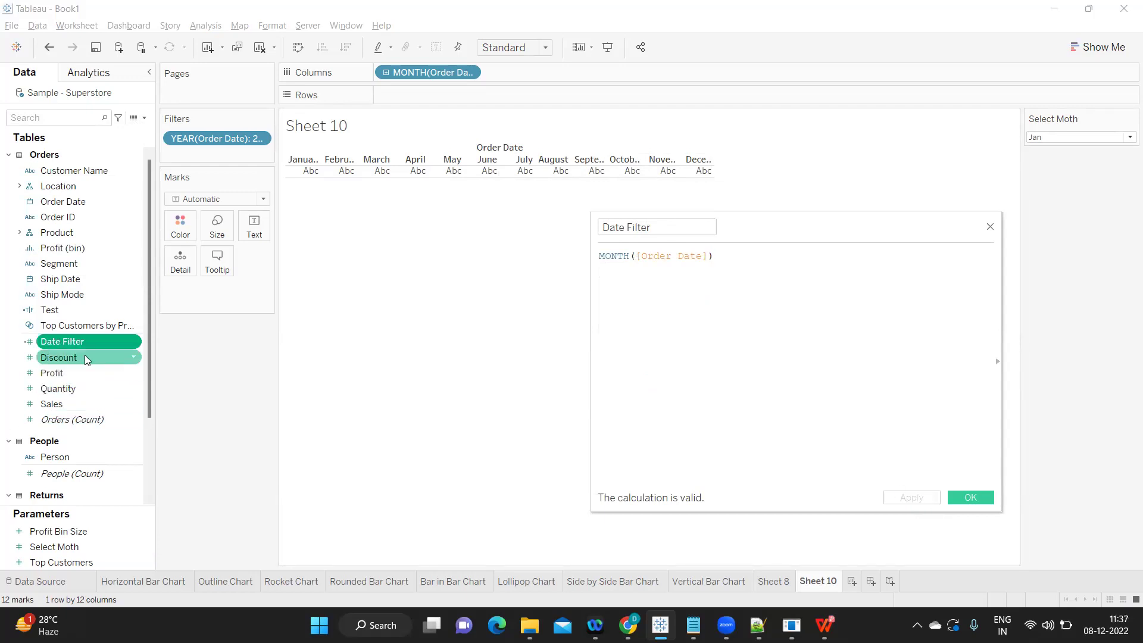
# Convert Date Filter to a dimension, then extend its formula to MONTH([Order Date])=[Select Moth]
pyautogui.click(133, 341)
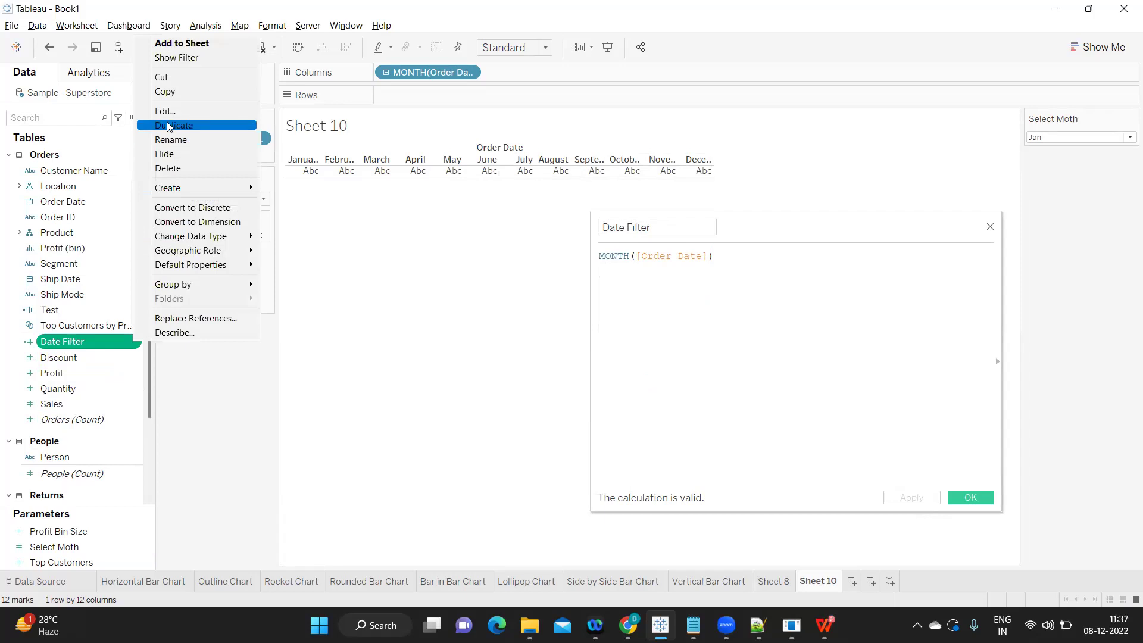
pyautogui.click(181, 222)
pyautogui.moveTo(77, 186); pyautogui.dragTo(205, 154)
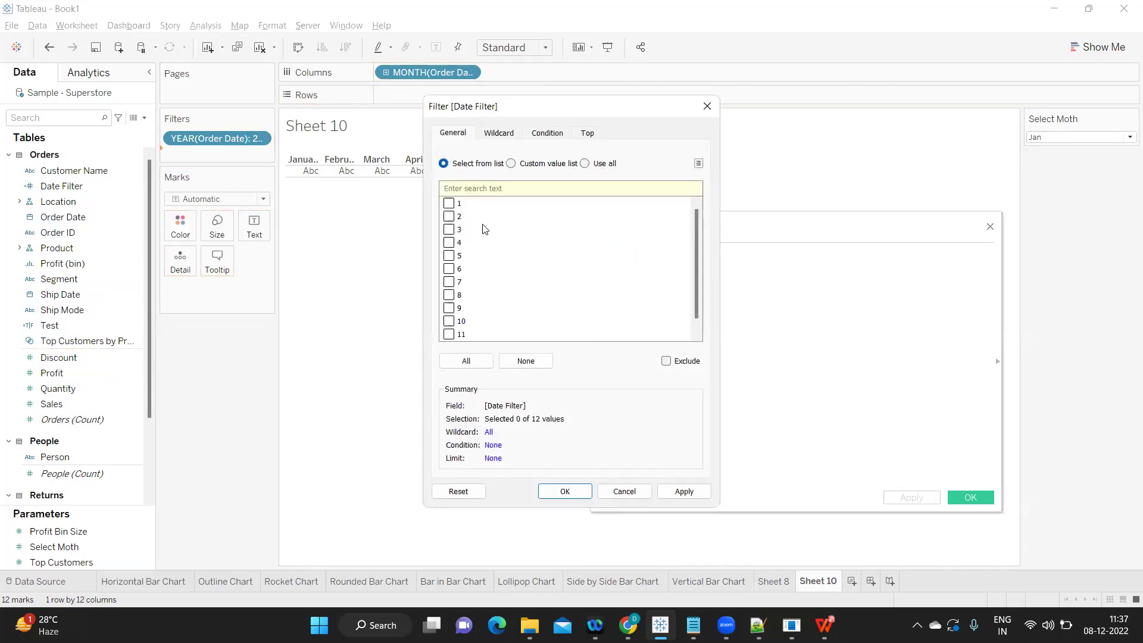
pyautogui.scroll(1, 485, 238)
pyautogui.click(624, 491)
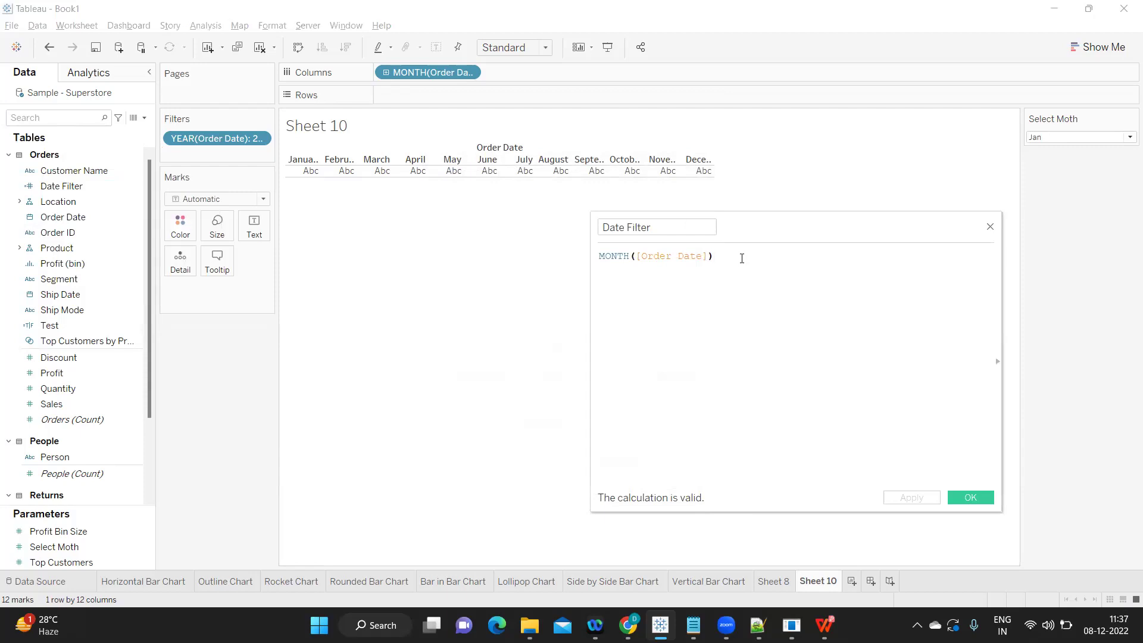
pyautogui.write('=[Se')
pyautogui.press('Return')
# Save the Date Filter formula and filter the sheet to Date Filter True
pyautogui.click(926, 499)
pyautogui.click(970, 498)
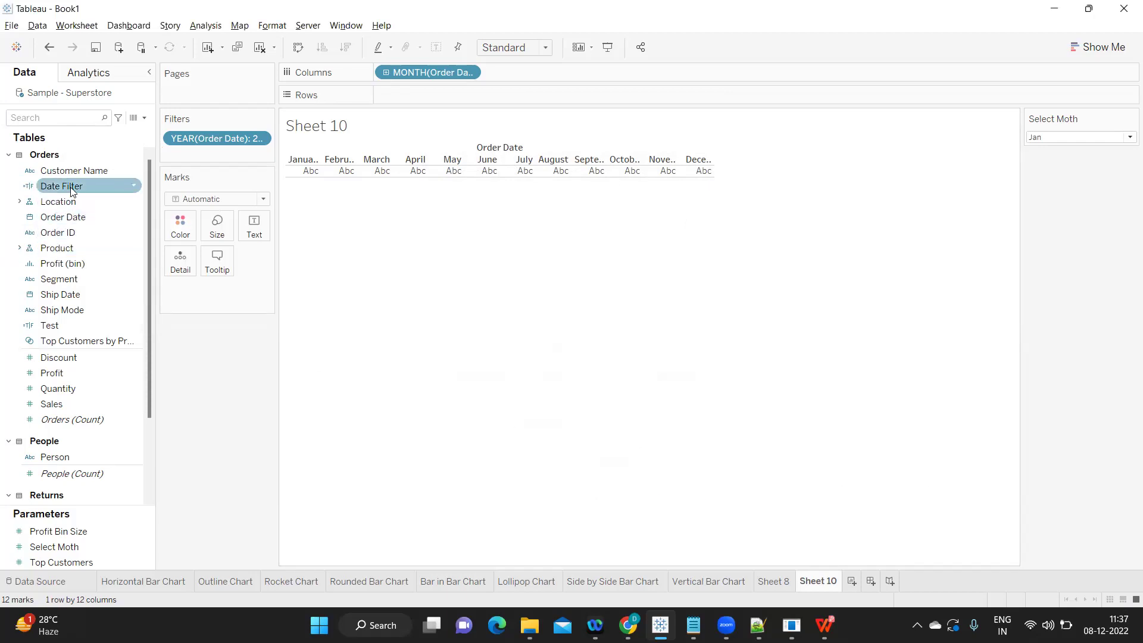
pyautogui.moveTo(62, 186); pyautogui.dragTo(205, 157)
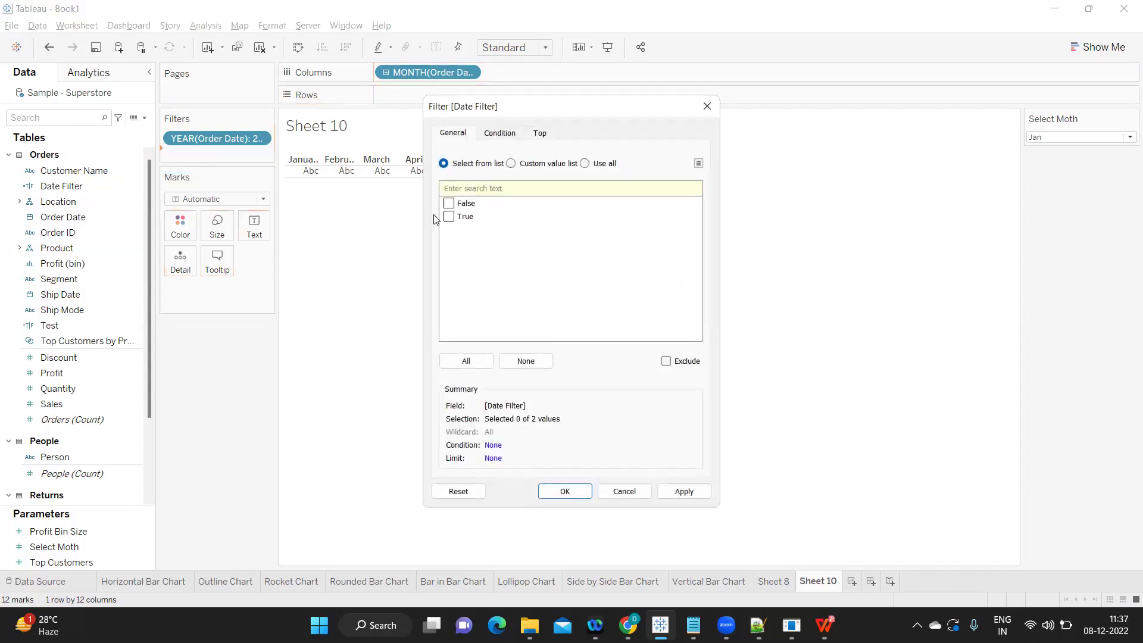
pyautogui.click(449, 217)
pyautogui.click(682, 493)
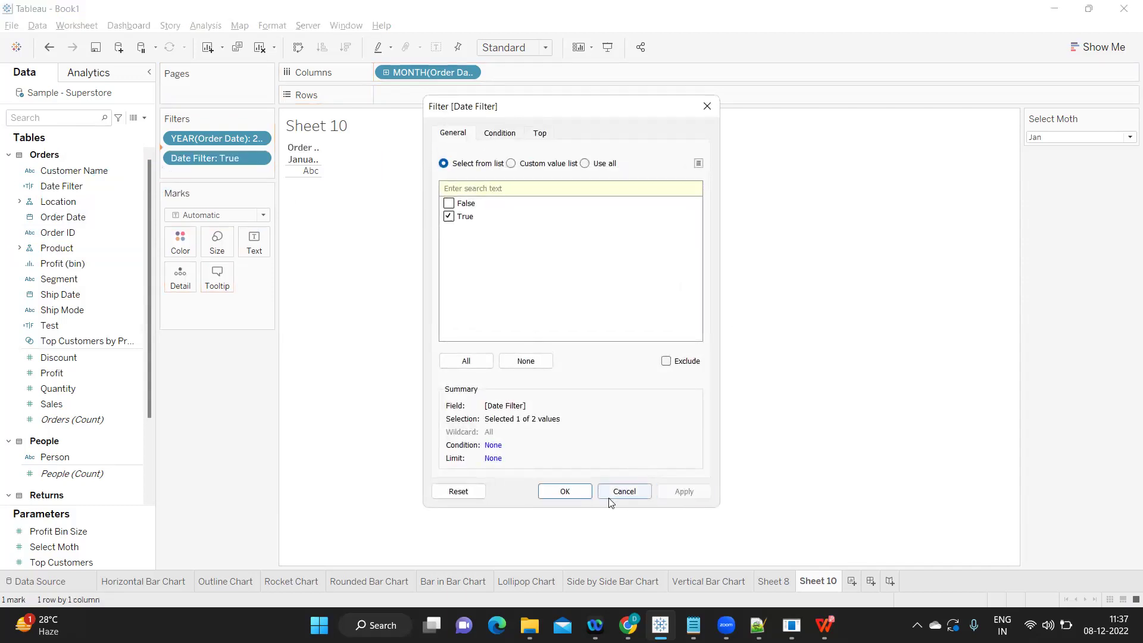
pyautogui.click(586, 494)
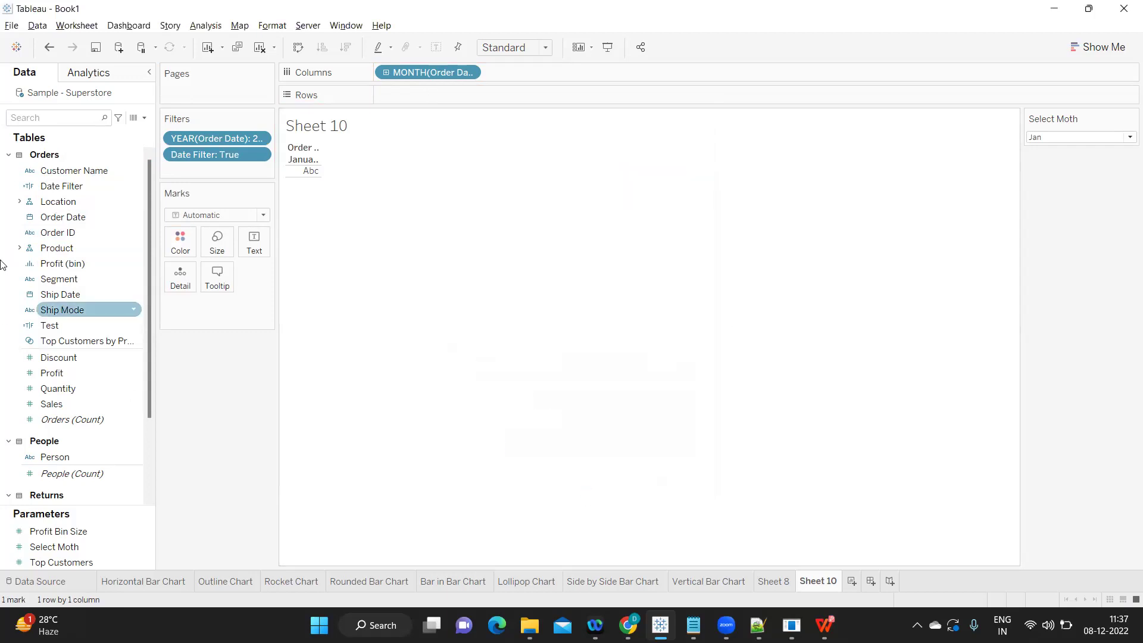
# Plot SUM(Sales) on the rows, showing only January at 18,542
pyautogui.click(22, 117)
pyautogui.write('sa')
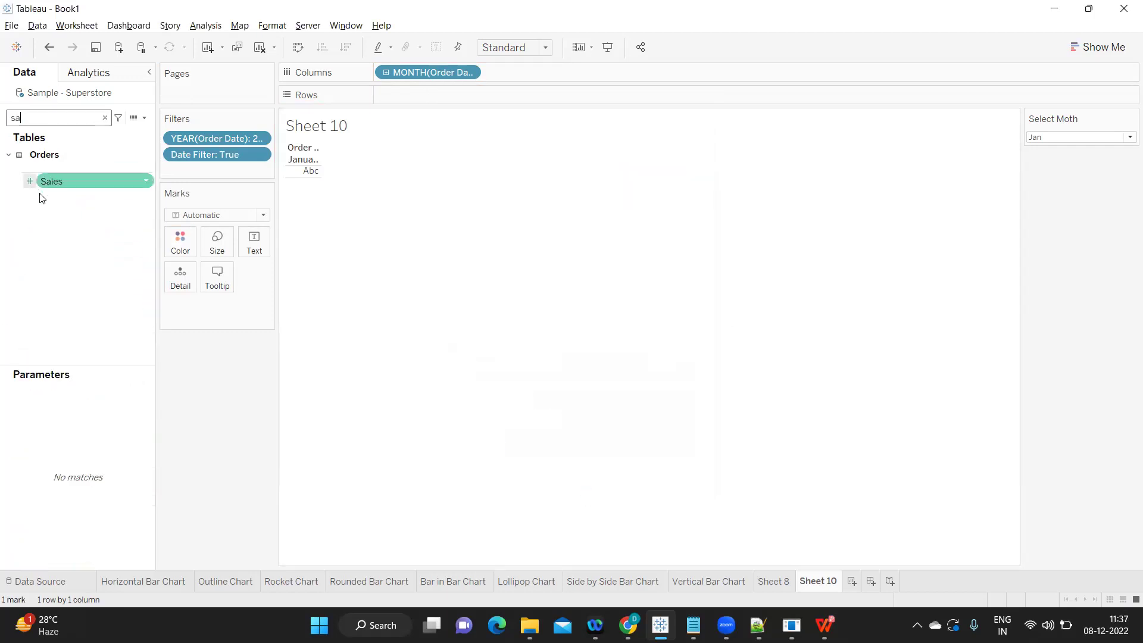
pyautogui.moveTo(65, 177); pyautogui.dragTo(473, 98)
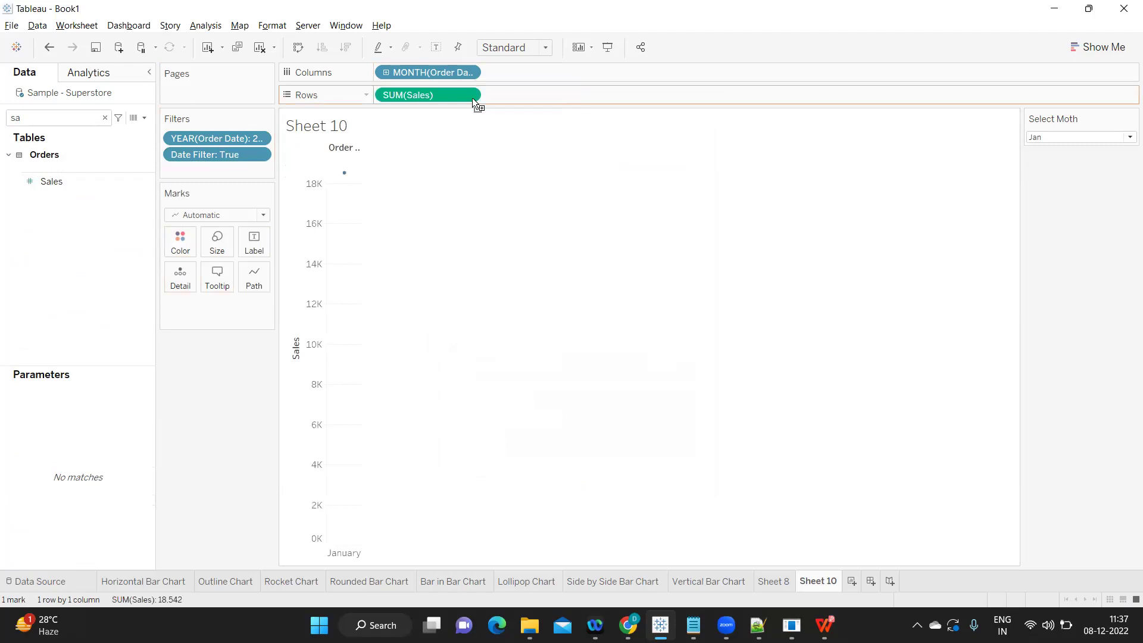
# Set Select Moth to Feb and turn the view into a text table with months in rows
pyautogui.click(1047, 137)
pyautogui.click(1042, 160)
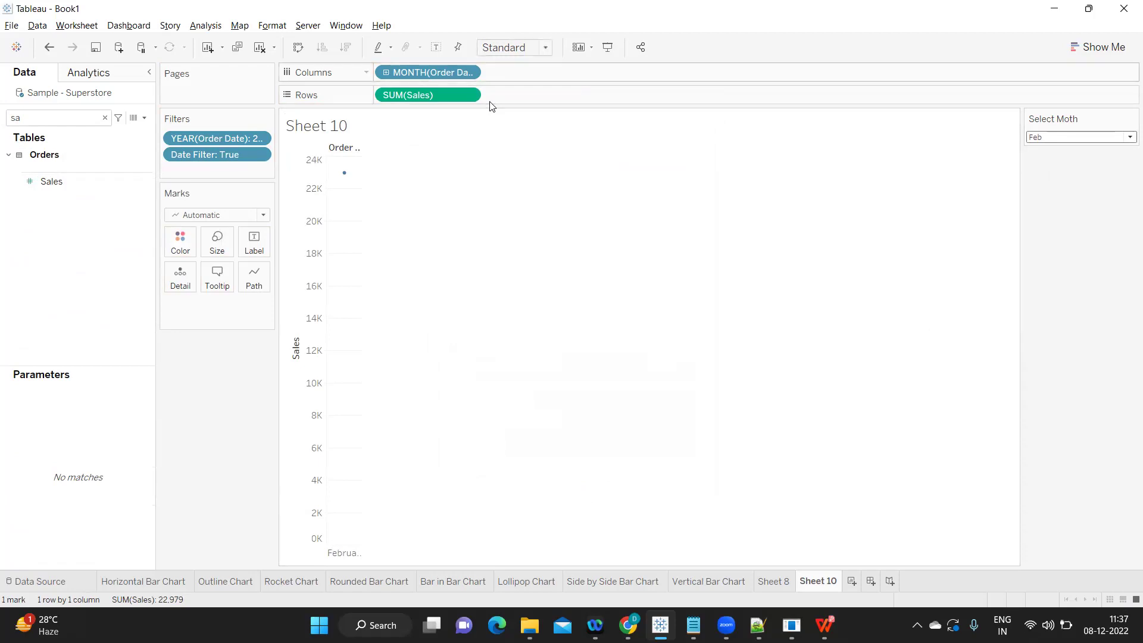
pyautogui.click(1091, 137)
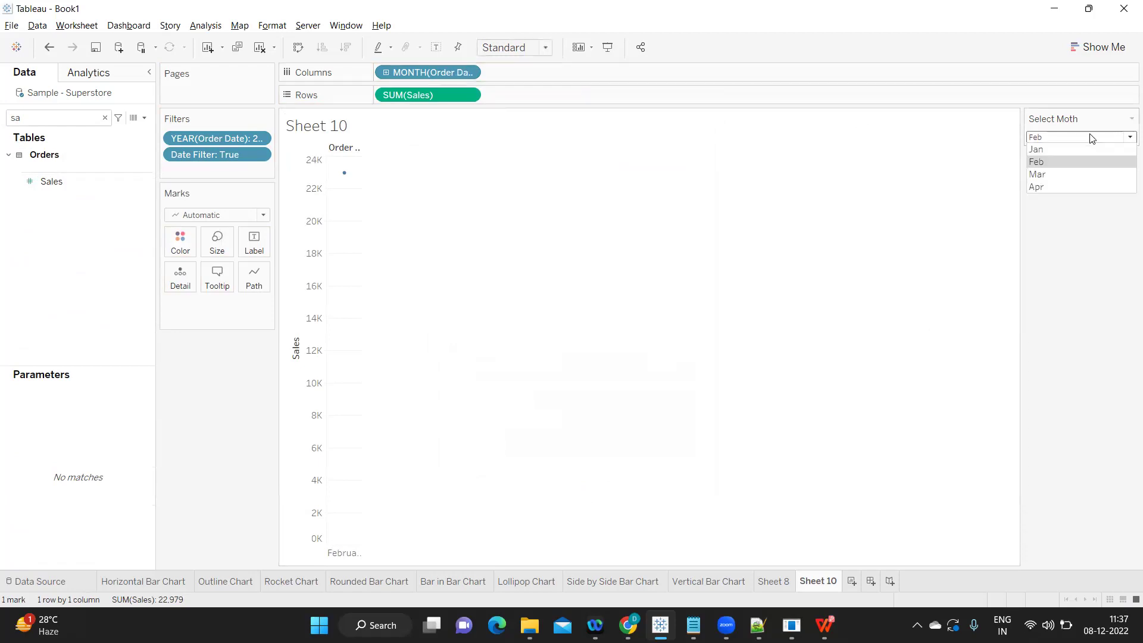
pyautogui.click(1098, 47)
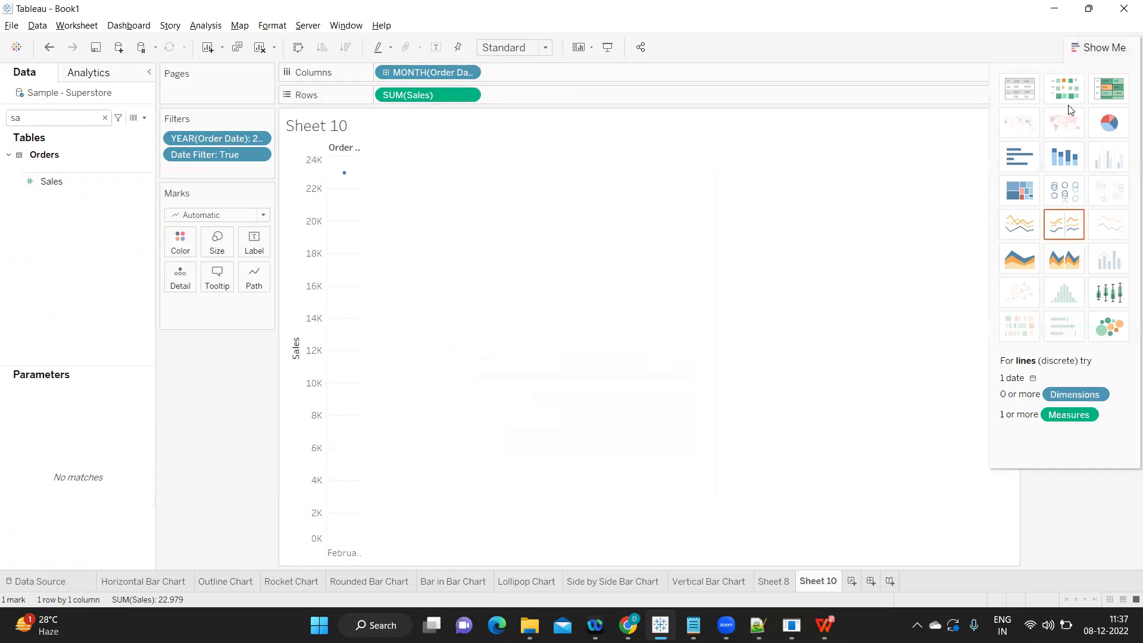
pyautogui.click(1018, 89)
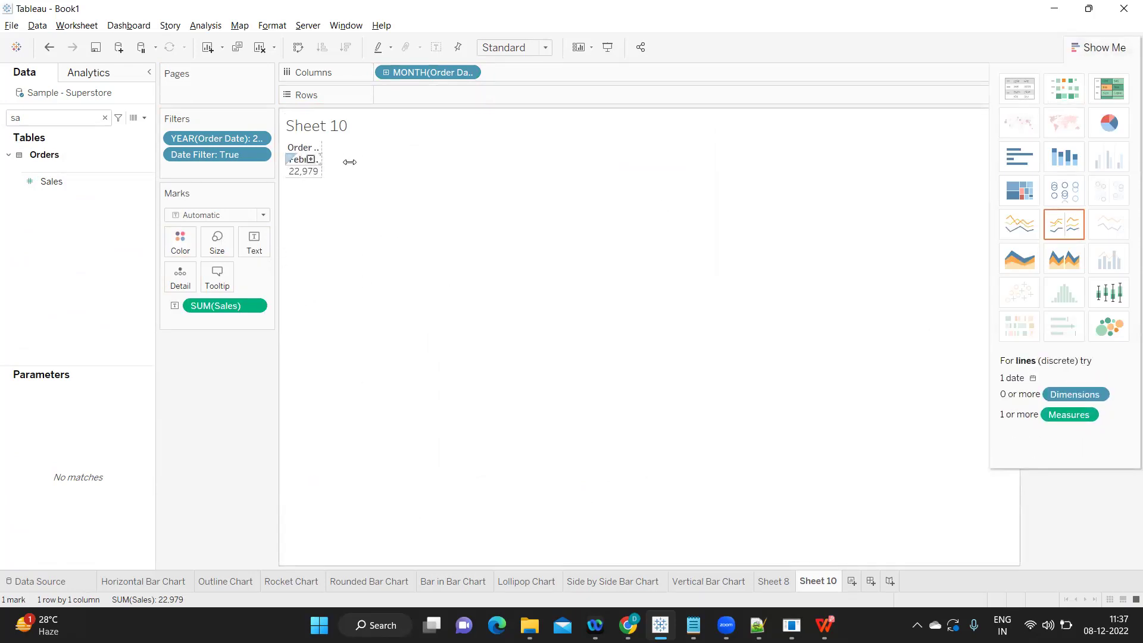
pyautogui.moveTo(349, 162); pyautogui.dragTo(375, 162)
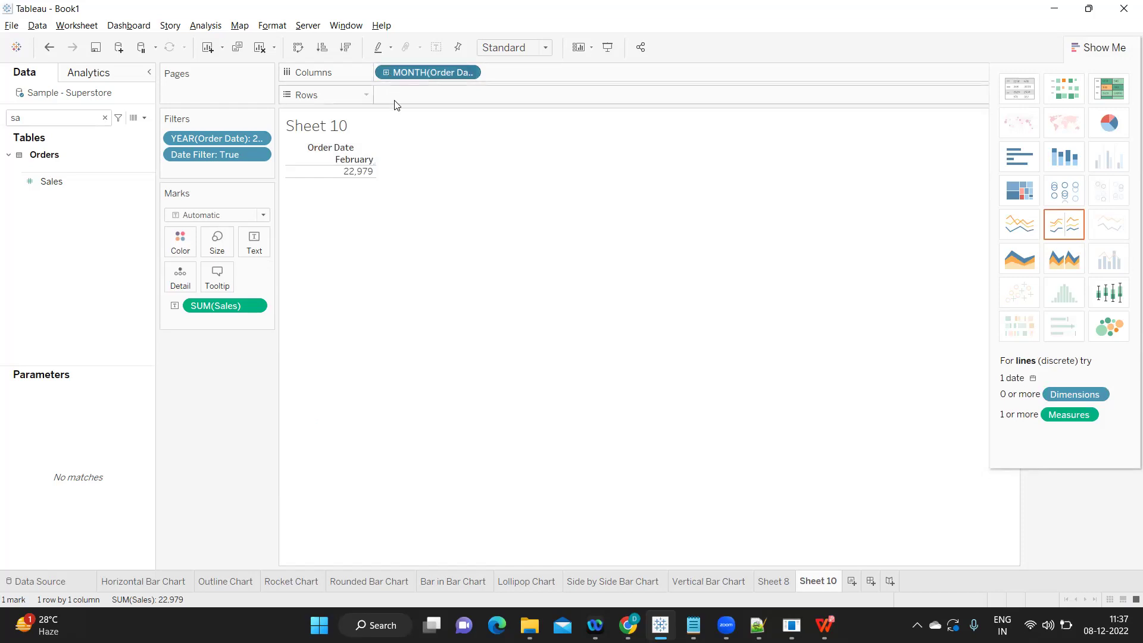
pyautogui.moveTo(418, 72); pyautogui.dragTo(417, 95)
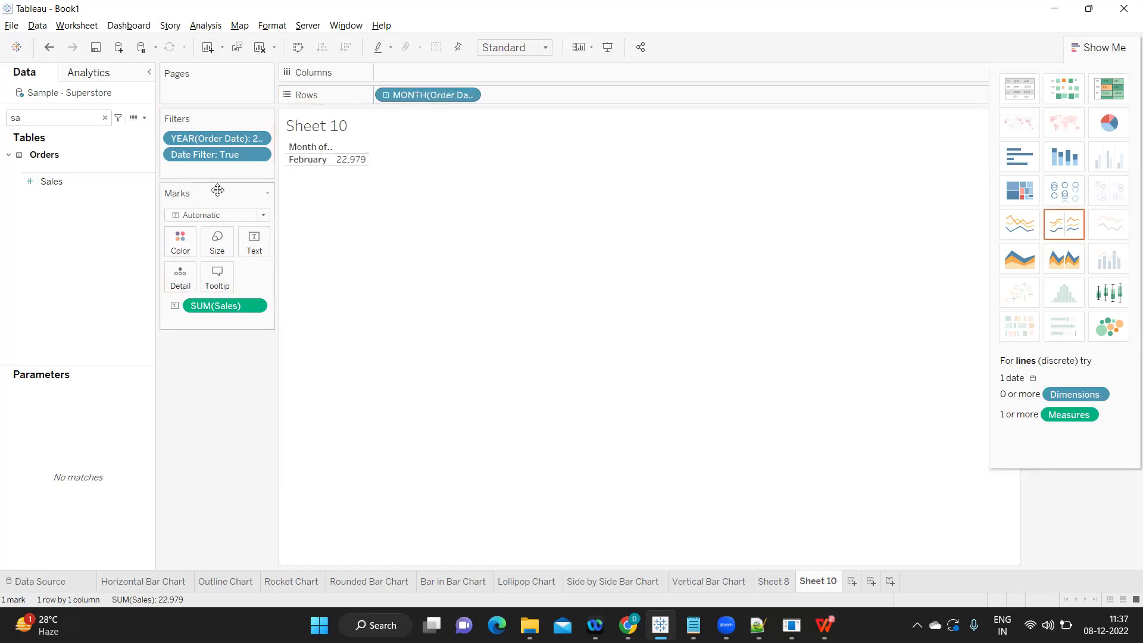
pyautogui.click(1098, 47)
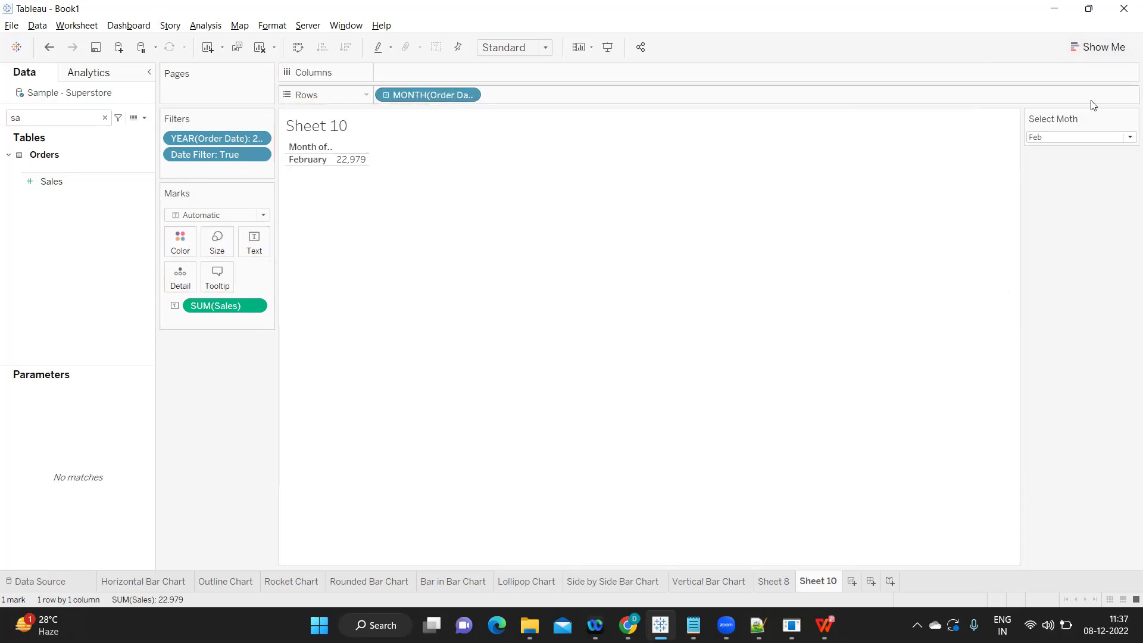
# Switch Select Moth to Mar, showing March sales of 51,716
pyautogui.click(1074, 138)
pyautogui.click(1053, 171)
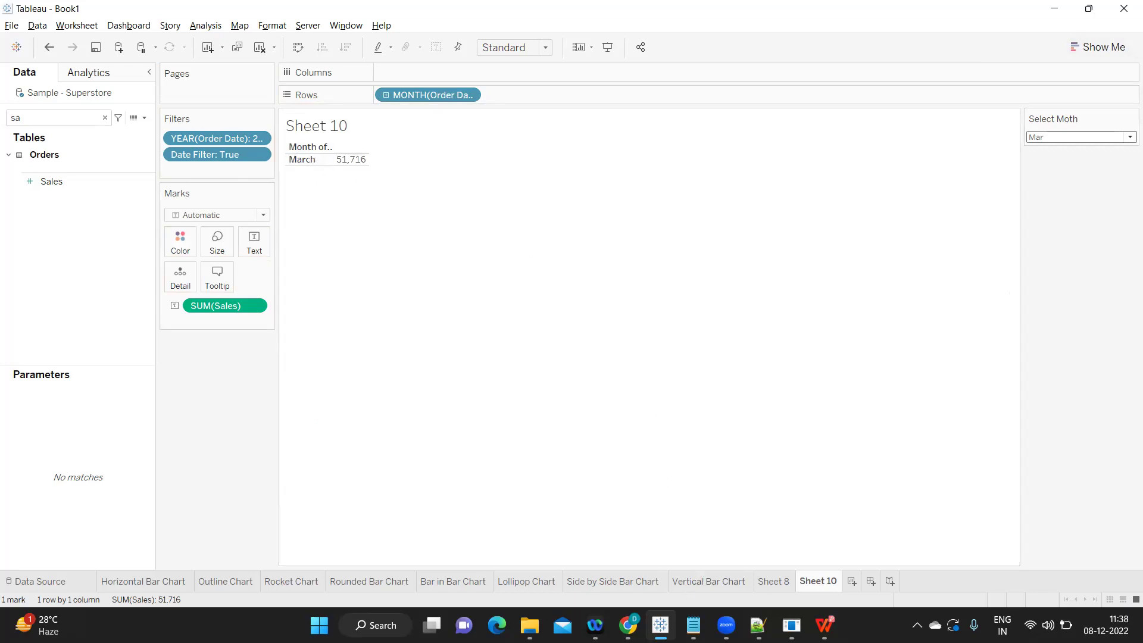
pyautogui.moveTo(660, 625)
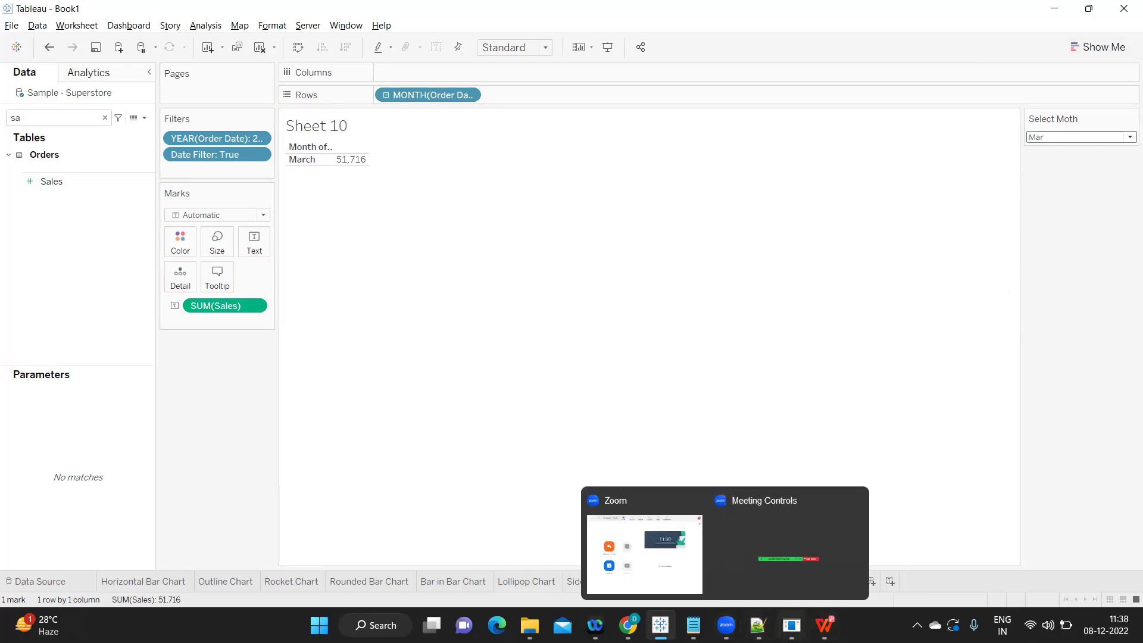
# Switch to WPS Office to view the COMPANY - BOAT task sheet PDF
pyautogui.moveTo(824, 625)
pyautogui.click(828, 561)
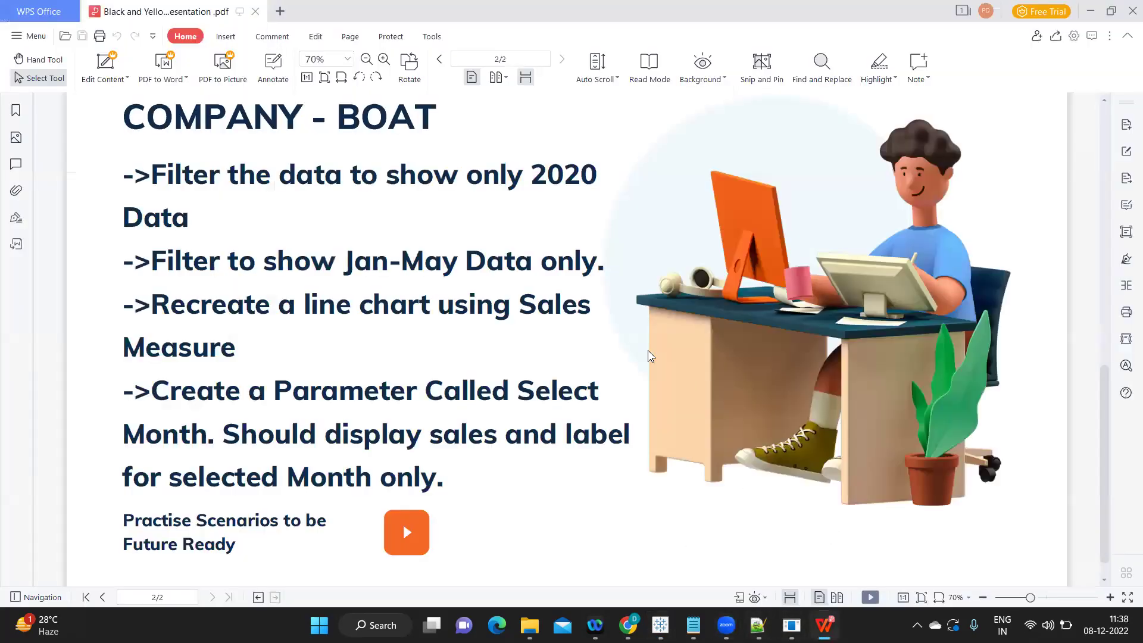